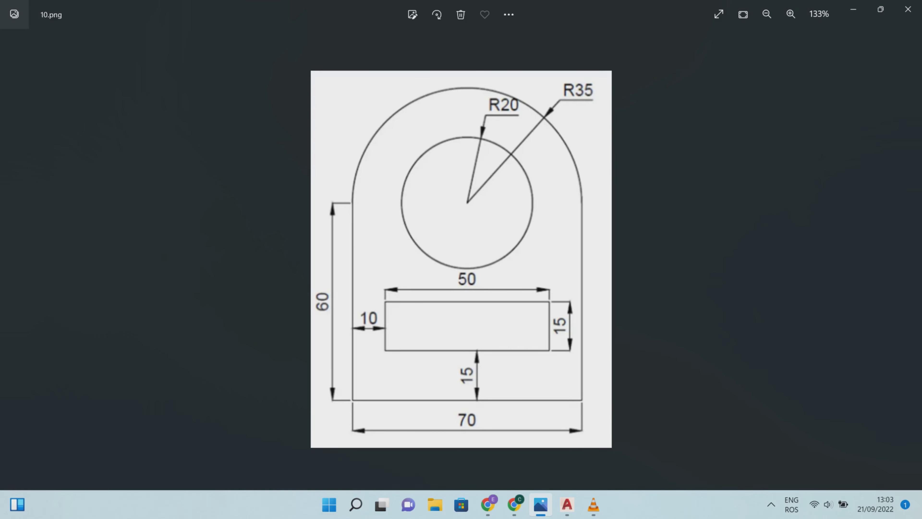
Bring the blank Drawing1 up full screen in AutoCAD and start a rectangle.
{"action": "key", "text": "alt+Tab"}
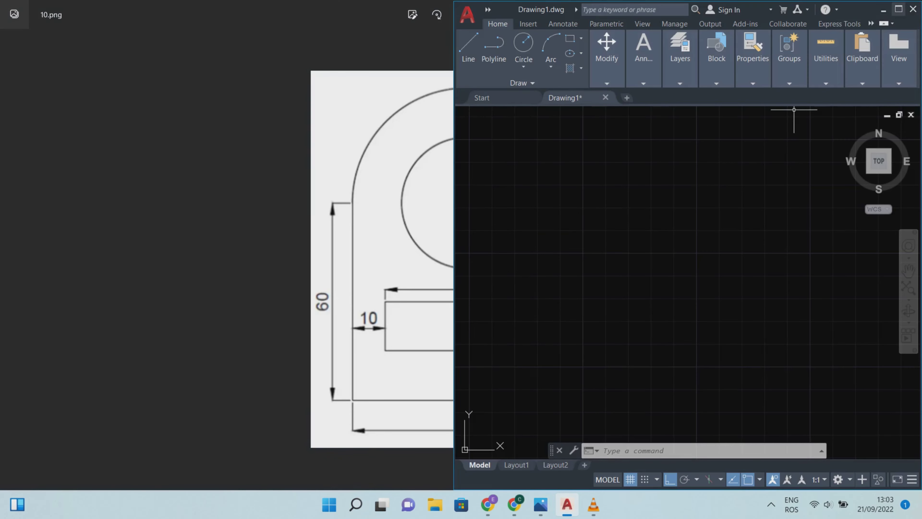
{"action": "left_click", "coordinate": [898, 10]}
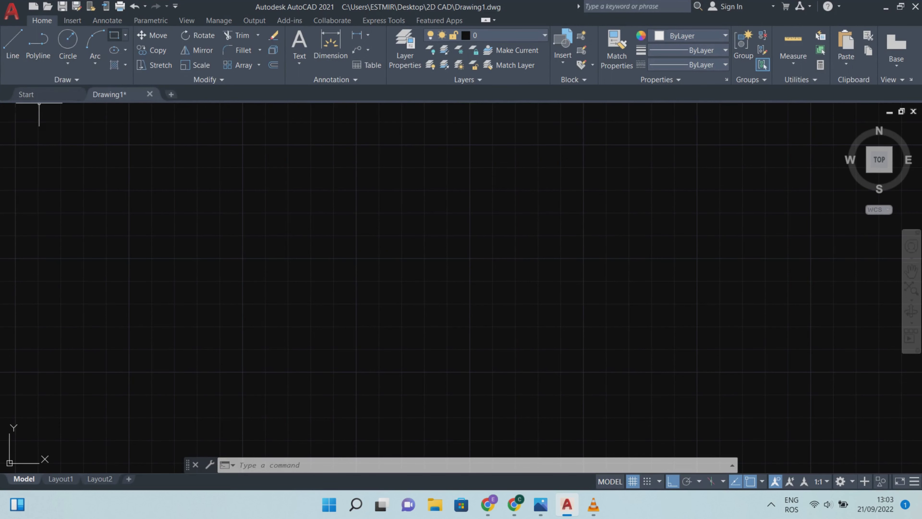
{"action": "left_click", "coordinate": [114, 35]}
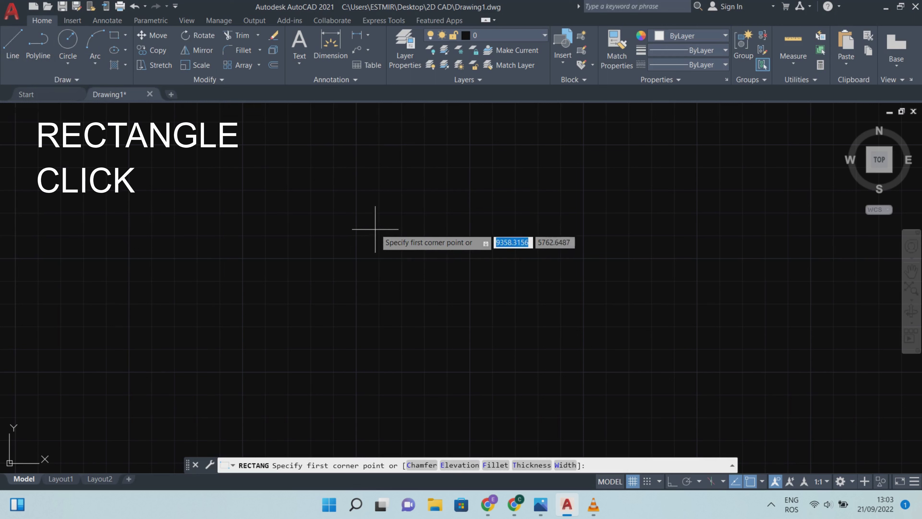
Draw the 70 × 60 base rectangle, then view the reference image 10.png.
{"action": "left_click", "coordinate": [373, 220]}
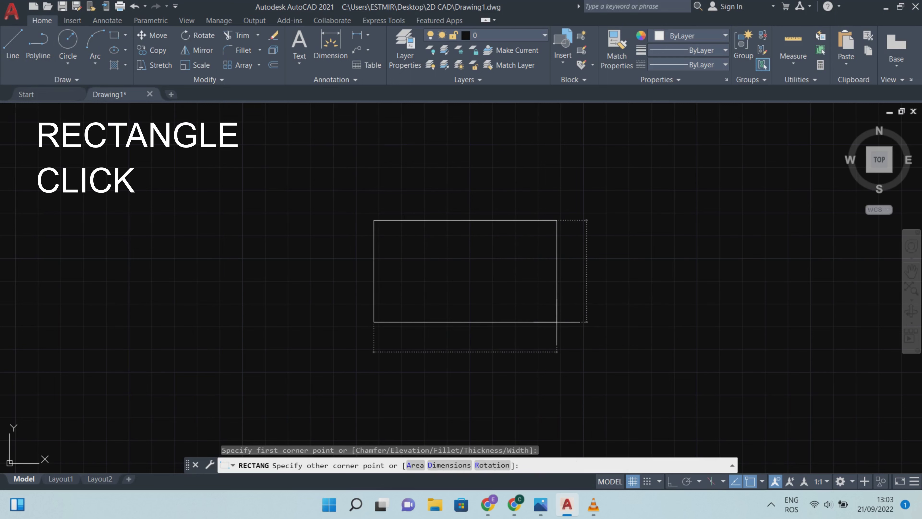
{"action": "type", "text": "d"}
{"action": "key", "text": "Return"}
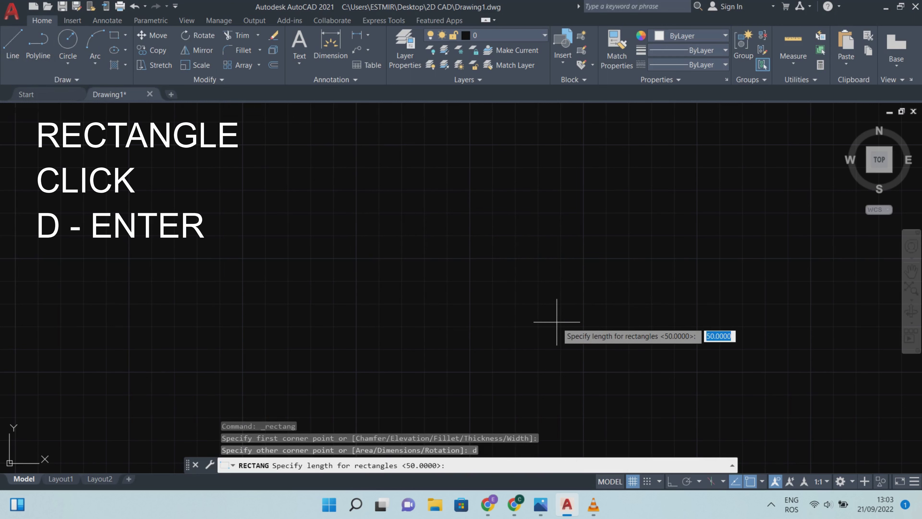
{"action": "type", "text": "70"}
{"action": "key", "text": "Return"}
{"action": "type", "text": "60"}
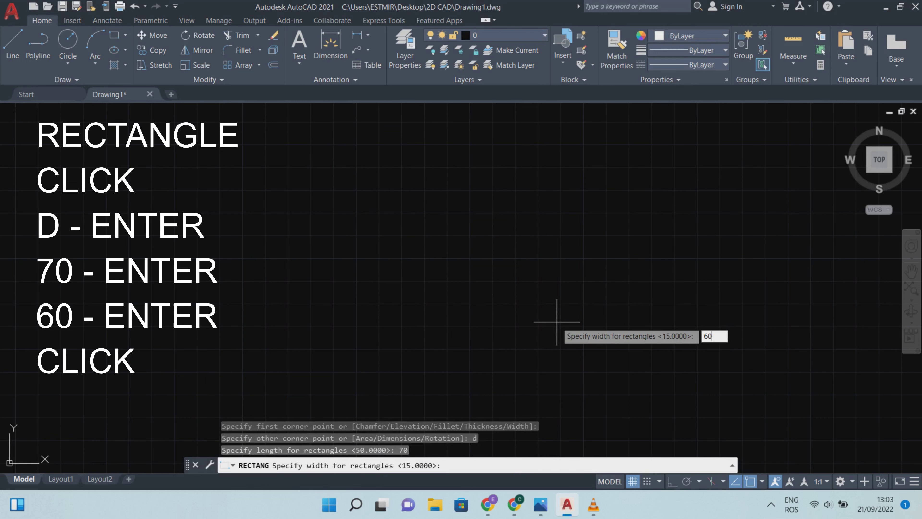
{"action": "key", "text": "Return"}
{"action": "left_click", "coordinate": [558, 319]}
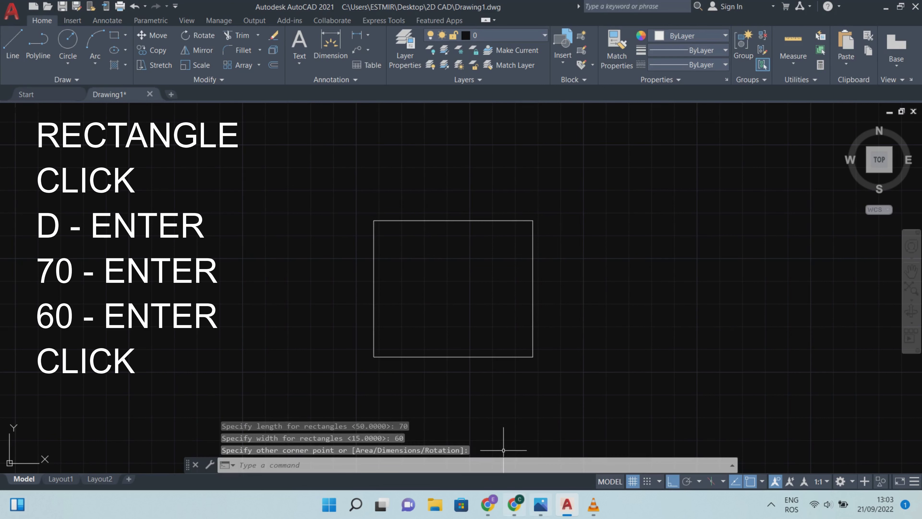
{"action": "left_click", "coordinate": [540, 504]}
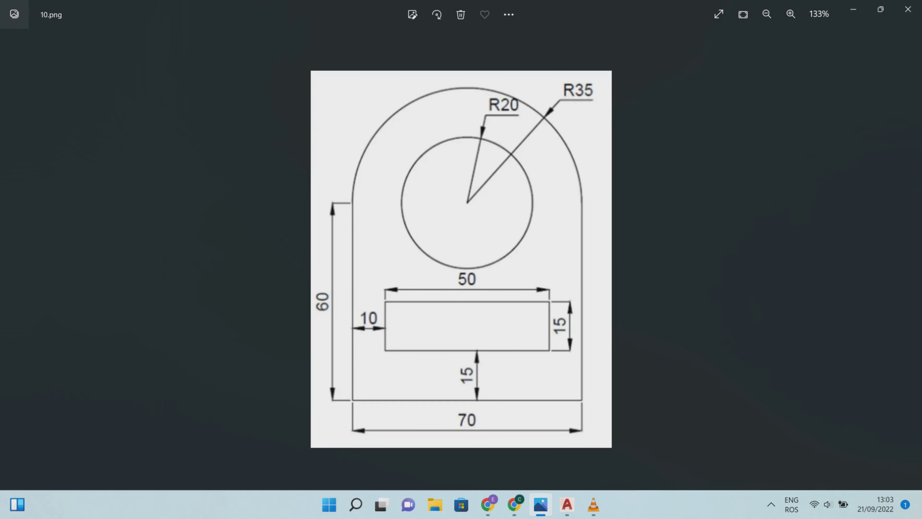
Draw a 50 × 15 rectangle from the base's bottom-left corner, then check the reference.
{"action": "key", "text": "alt+Tab"}
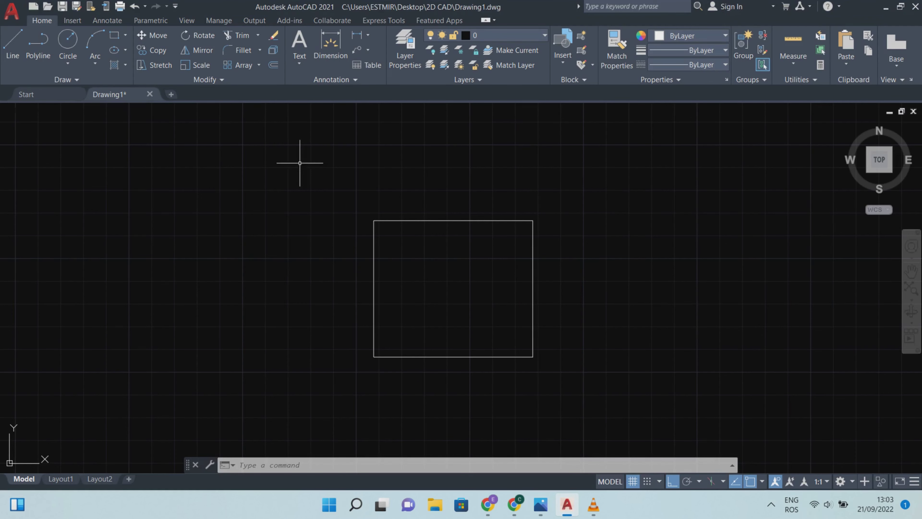
{"action": "type", "text": "rec"}
{"action": "key", "text": "Return"}
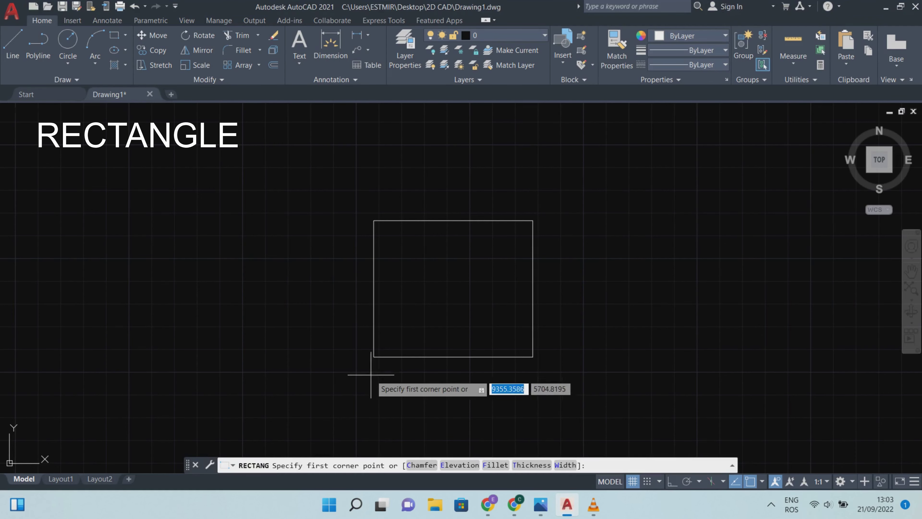
{"action": "left_click", "coordinate": [374, 356]}
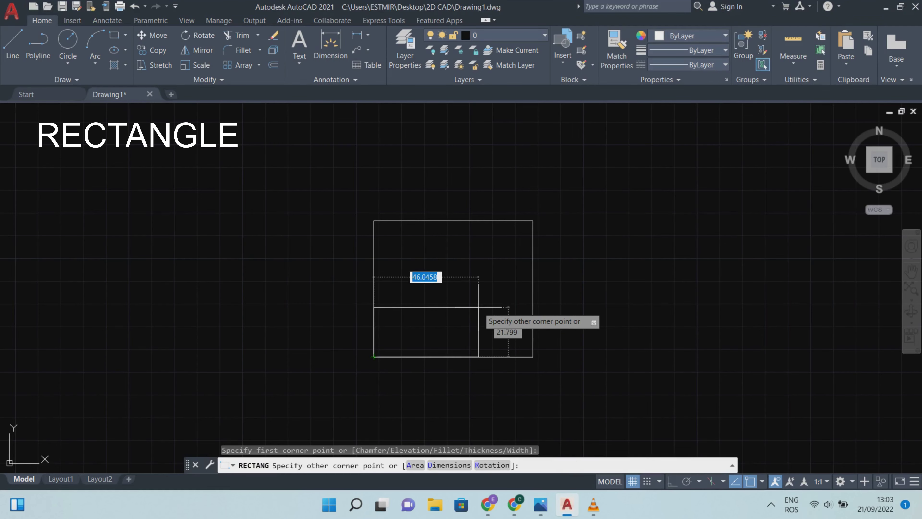
{"action": "type", "text": "d"}
{"action": "key", "text": "Return"}
{"action": "type", "text": "50"}
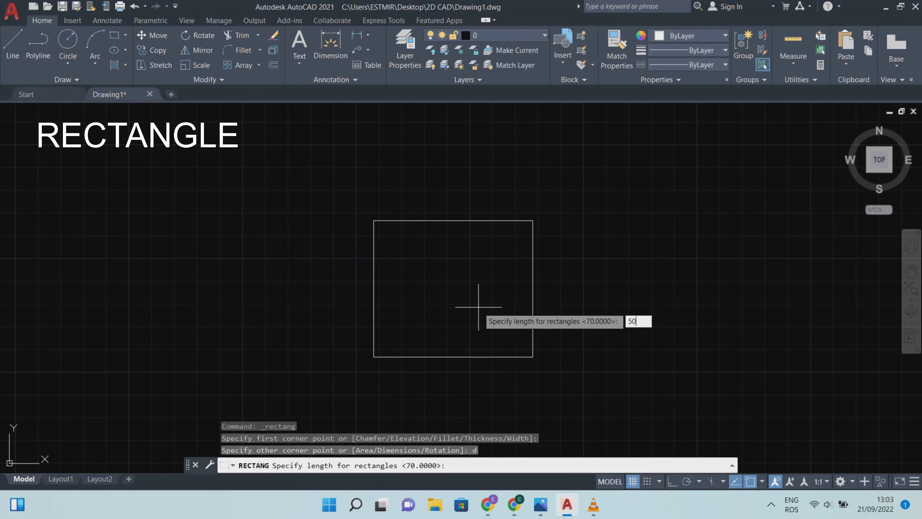
{"action": "key", "text": "Return"}
{"action": "type", "text": "15"}
{"action": "key", "text": "Return"}
{"action": "left_click", "coordinate": [479, 304]}
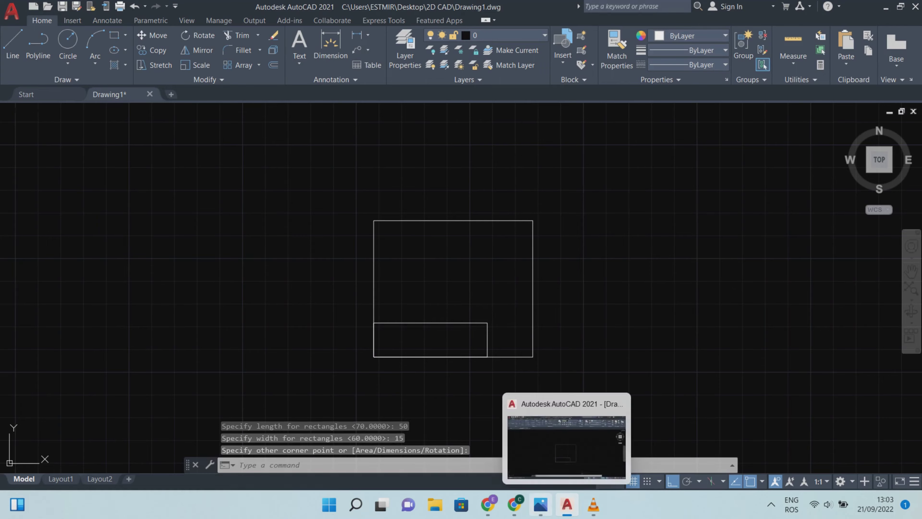
{"action": "left_click", "coordinate": [540, 504]}
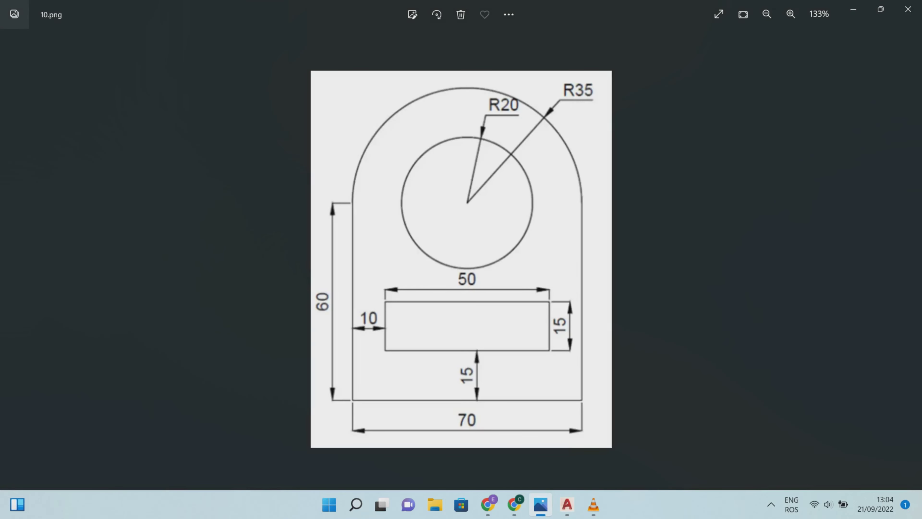
Move the 50 × 15 rectangle 15 units up.
{"action": "left_click", "coordinate": [567, 504]}
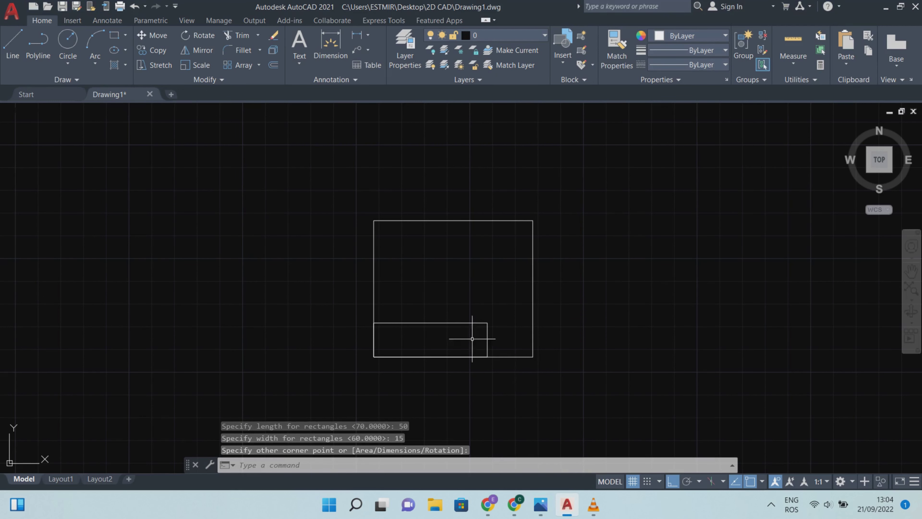
{"action": "left_click", "coordinate": [478, 336]}
{"action": "left_click", "coordinate": [438, 294]}
{"action": "scroll", "coordinate": [514, 330], "scroll_direction": "up", "scroll_amount": 2}
{"action": "type", "text": "M"}
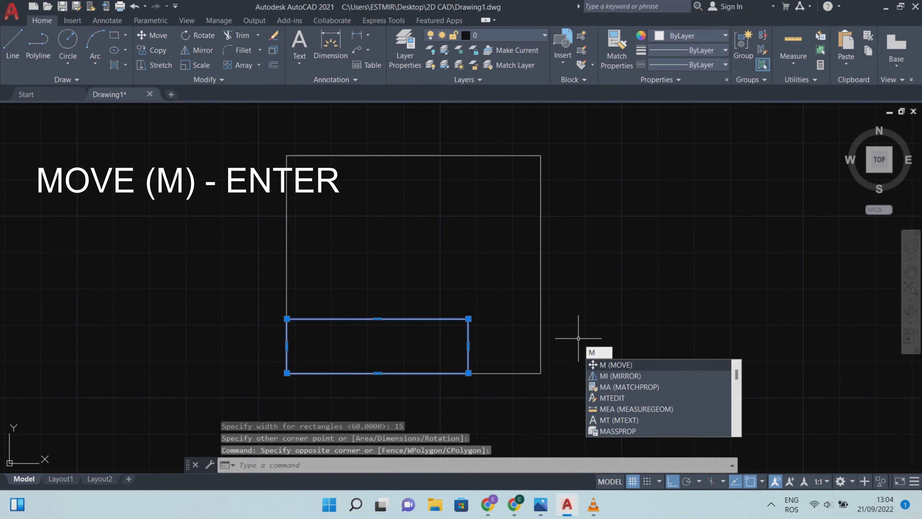
{"action": "key", "text": "Return"}
{"action": "left_click", "coordinate": [622, 334]}
{"action": "type", "text": "1"}
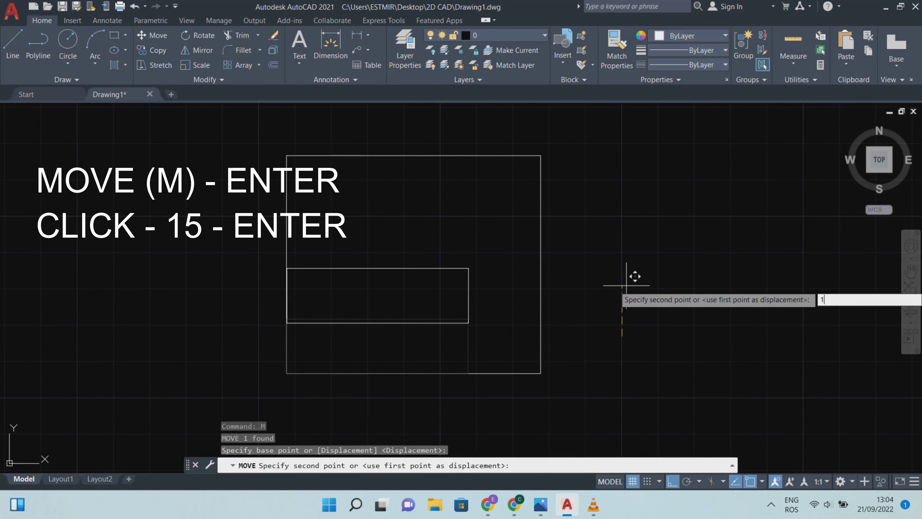
{"action": "type", "text": "5"}
{"action": "key", "text": "Return"}
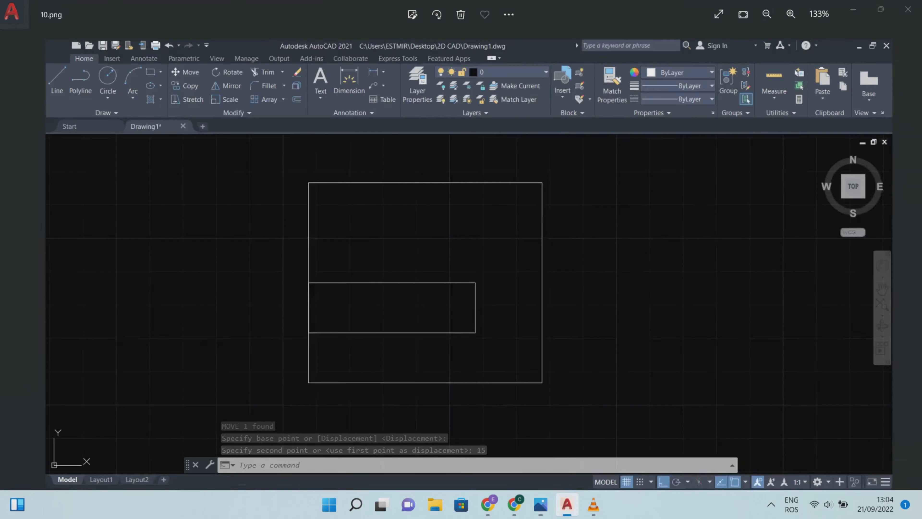
Move the slot rectangle 10 units right, then compare with the reference image.
{"action": "left_click", "coordinate": [420, 296]}
{"action": "left_click", "coordinate": [397, 330]}
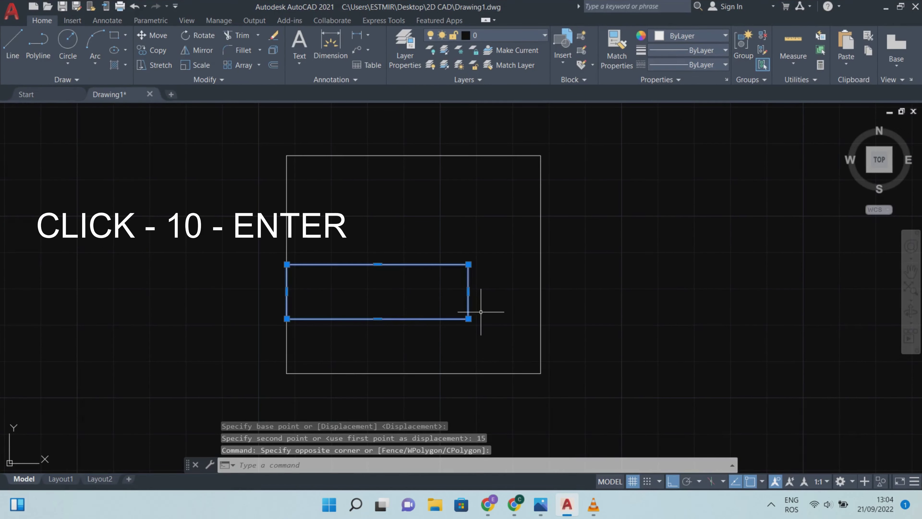
{"action": "type", "text": "m"}
{"action": "key", "text": "Return"}
{"action": "left_click", "coordinate": [650, 296]}
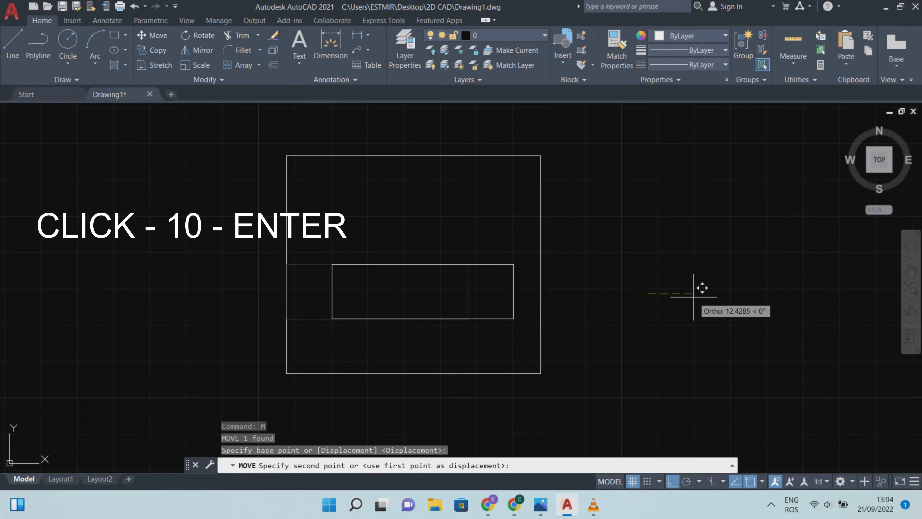
{"action": "type", "text": "10"}
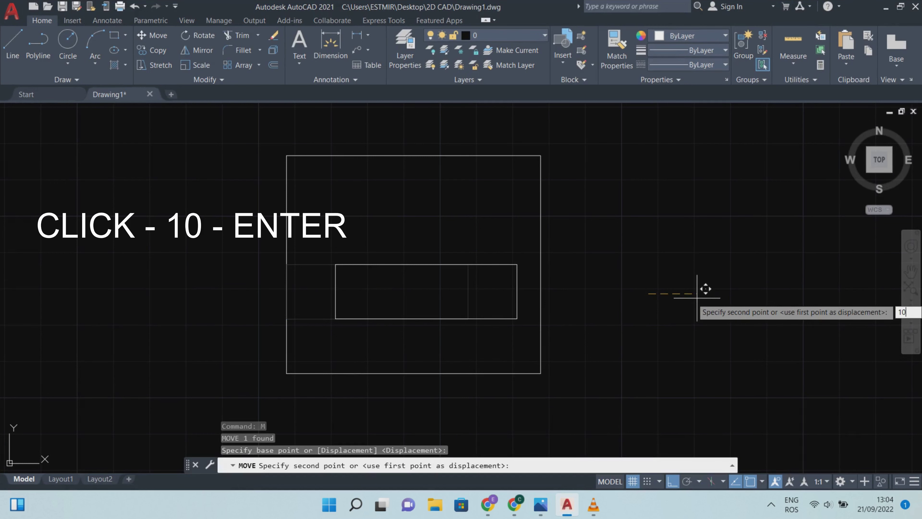
{"action": "key", "text": "Return"}
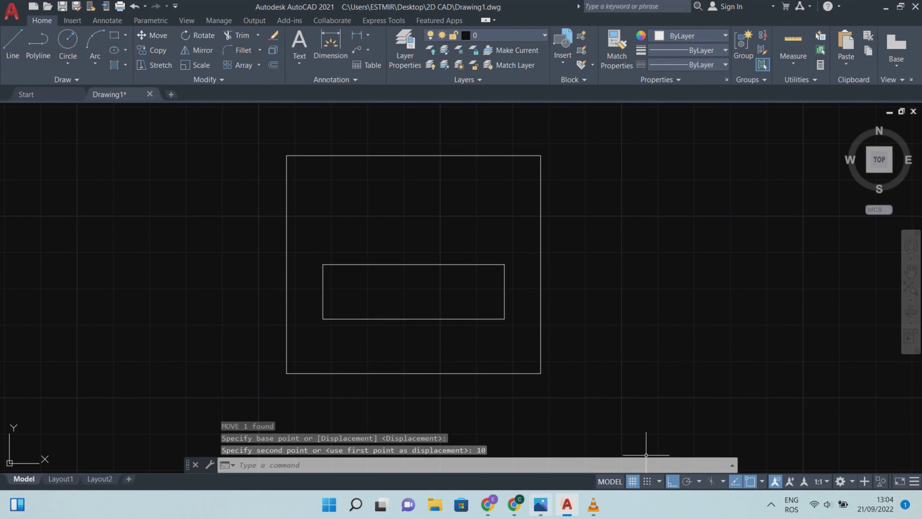
{"action": "key", "text": "alt+Tab"}
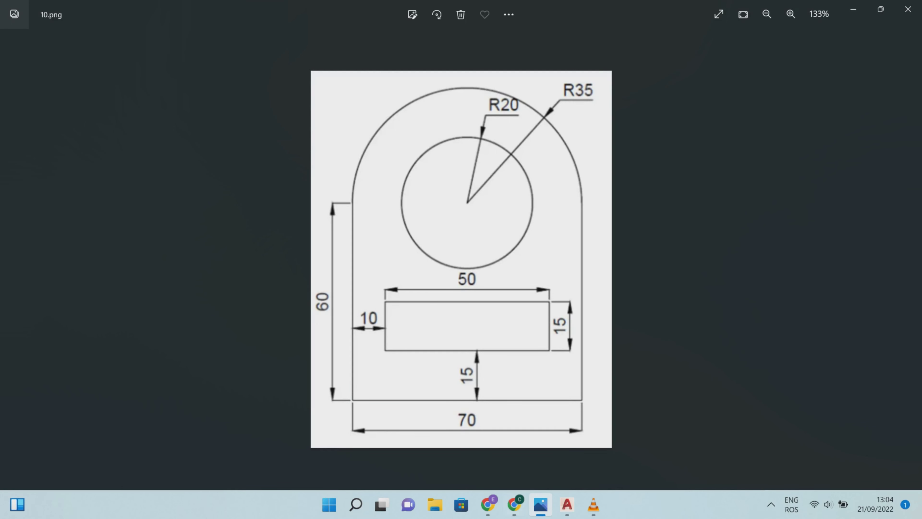
Draw a radius 20 circle centred on the base's top-edge midpoint.
{"action": "left_click", "coordinate": [566, 504]}
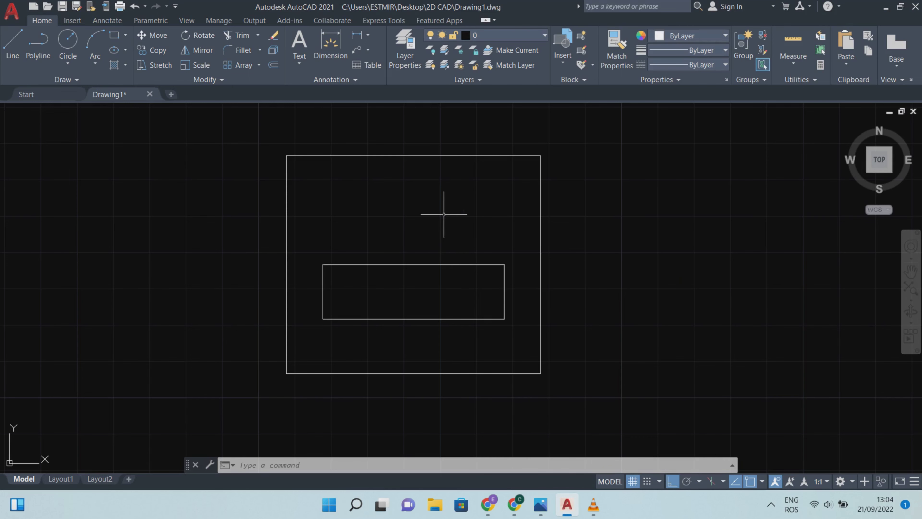
{"action": "scroll", "coordinate": [439, 218], "scroll_direction": "down", "scroll_amount": 2}
{"action": "middle_click_drag", "start_coordinate": [436, 226], "coordinate": [425, 320]}
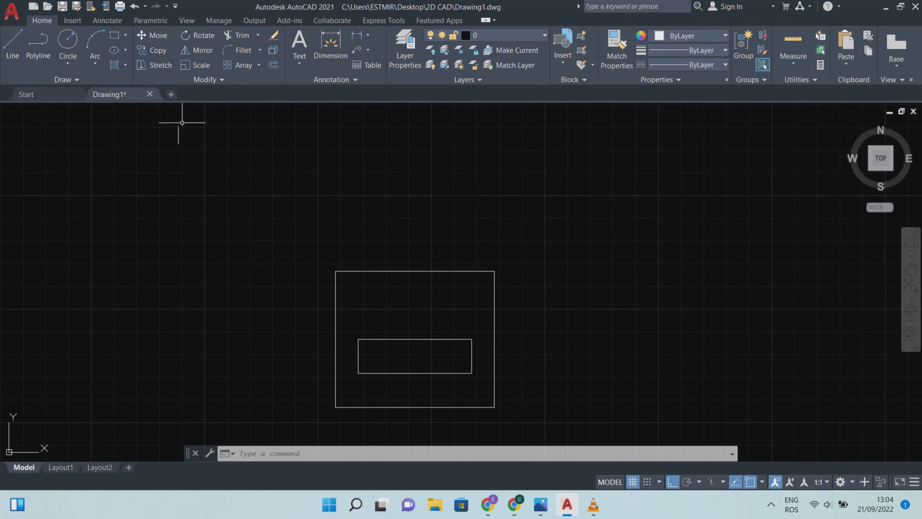
{"action": "left_click", "coordinate": [67, 64]}
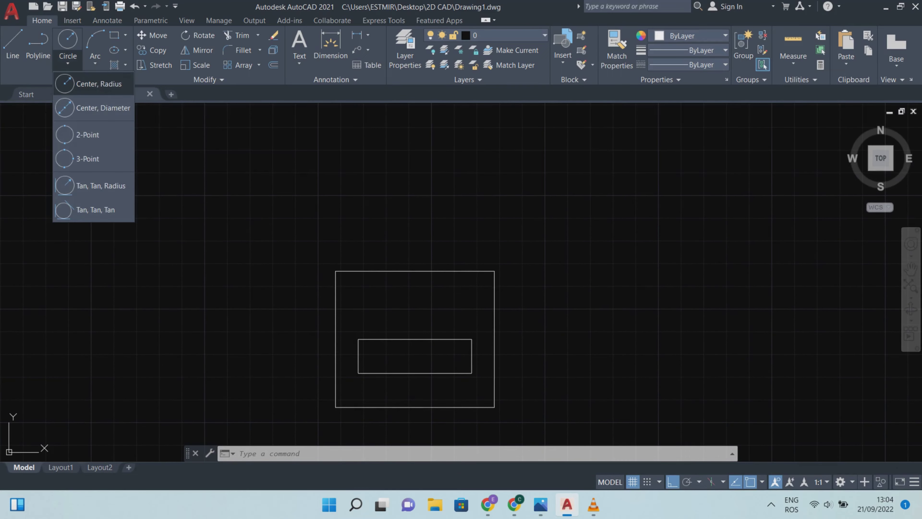
{"action": "left_click", "coordinate": [90, 83]}
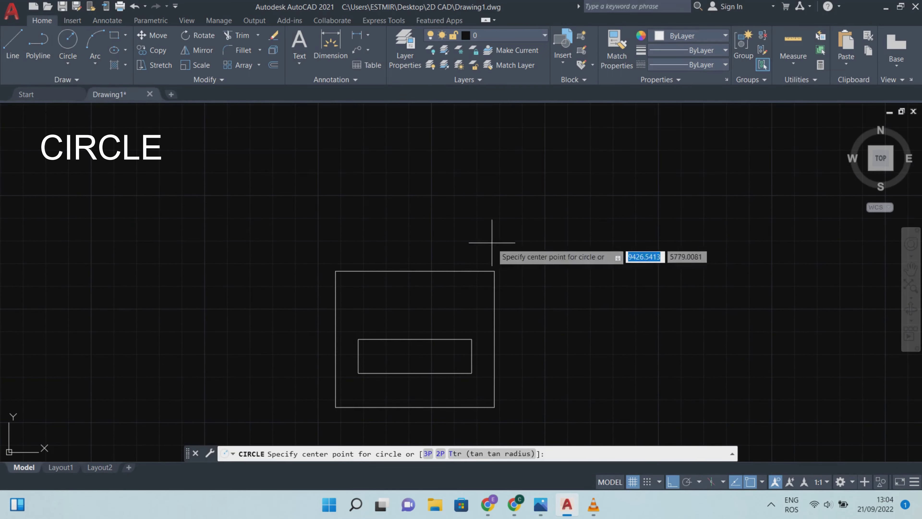
{"action": "left_click", "coordinate": [415, 269]}
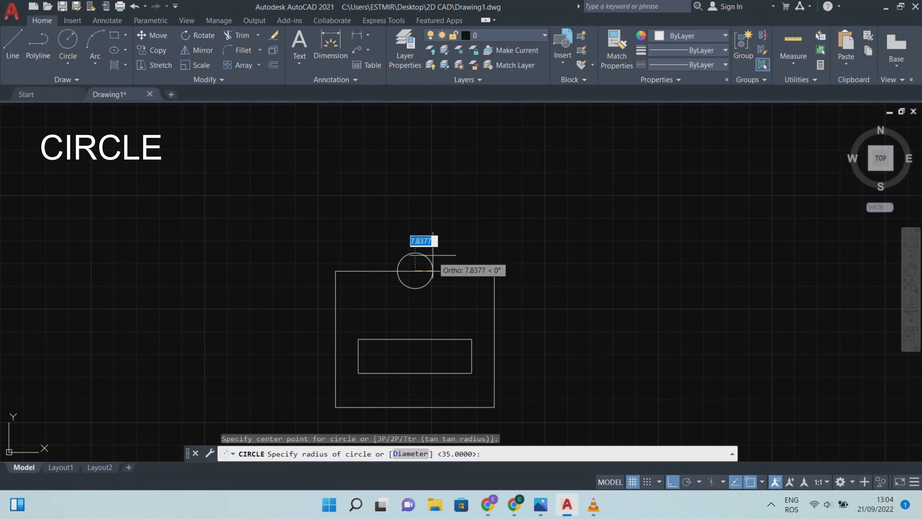
{"action": "type", "text": "20"}
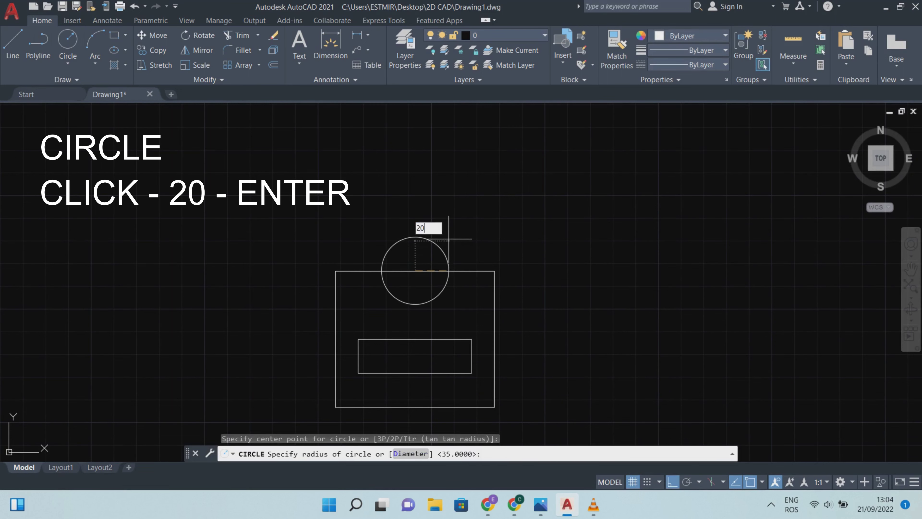
{"action": "key", "text": "Return"}
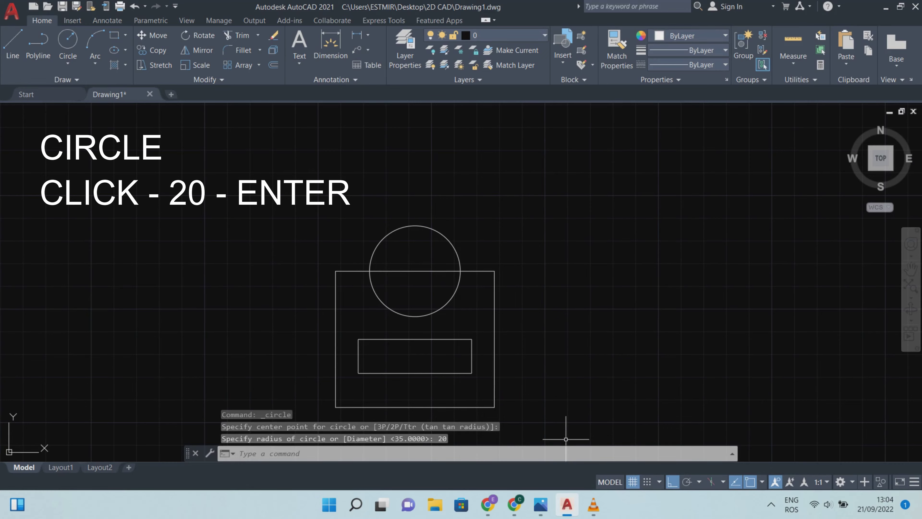
Check the reference, then add a concentric radius 35 circle at the same centre.
{"action": "left_click", "coordinate": [540, 504]}
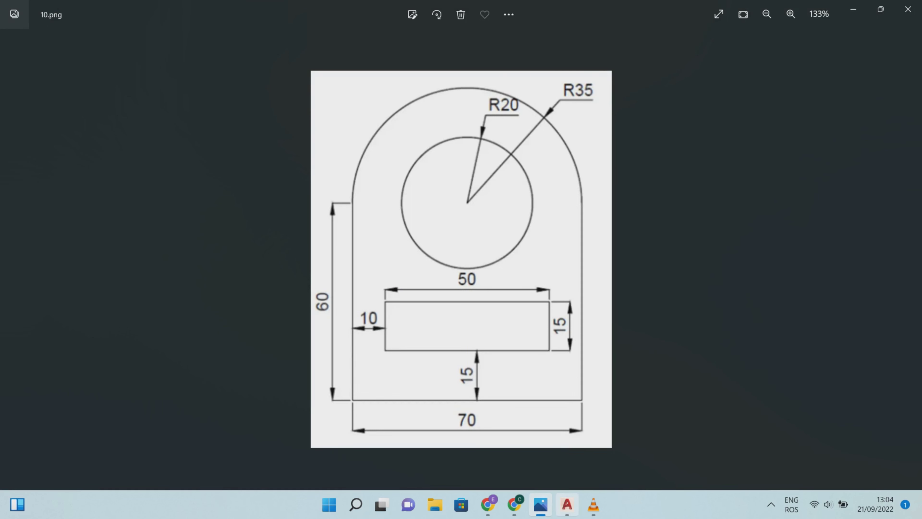
{"action": "key", "text": "alt+Tab"}
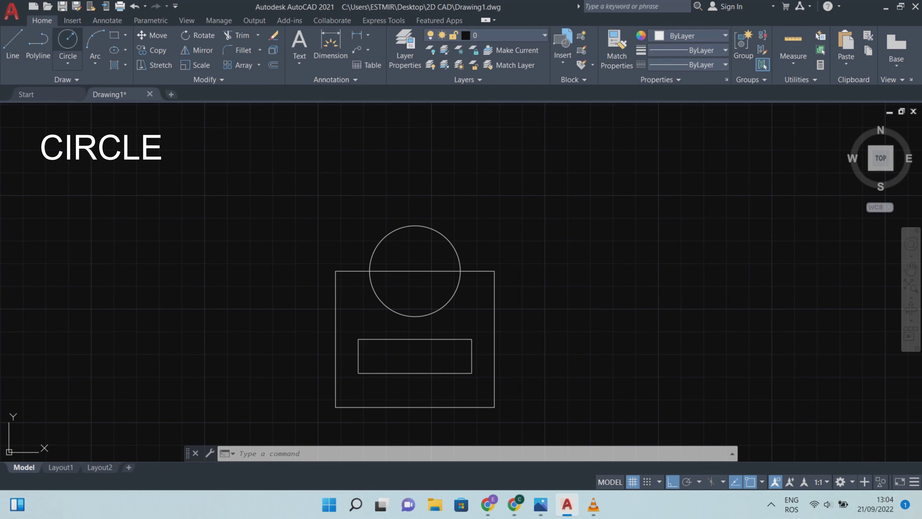
{"action": "left_click", "coordinate": [67, 40]}
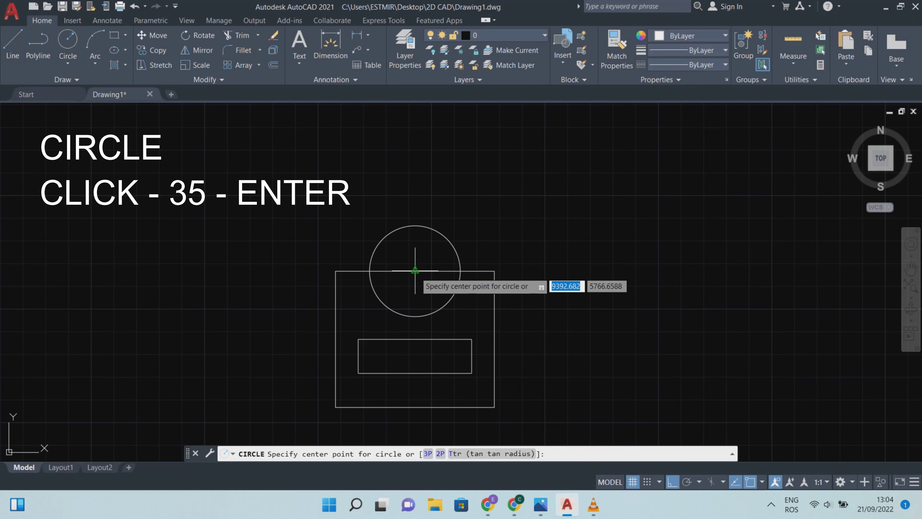
{"action": "left_click", "coordinate": [415, 270]}
{"action": "type", "text": "35"}
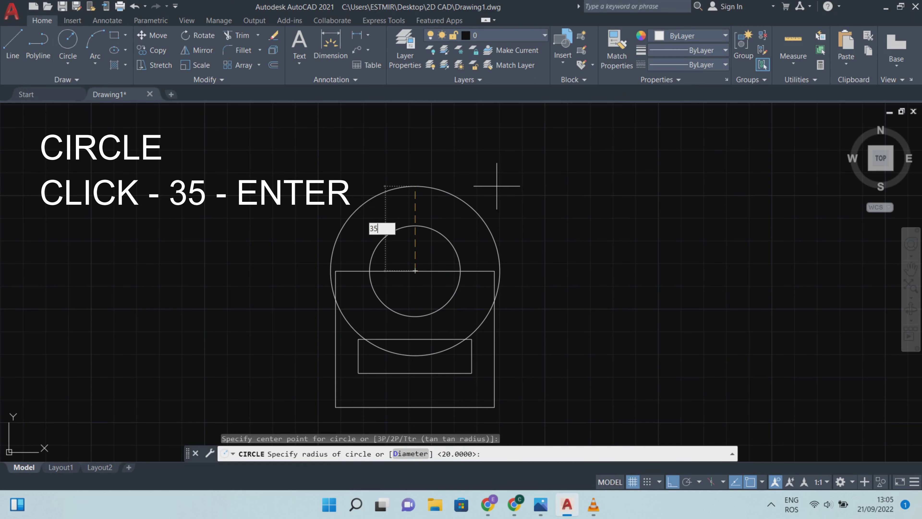
{"action": "key", "text": "Return"}
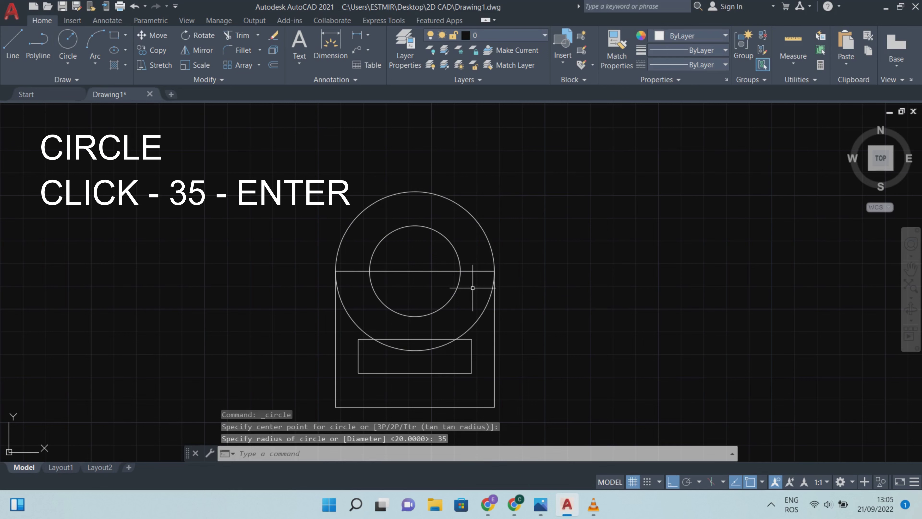
Trim away the R35 circle's lower half inside the base rectangle.
{"action": "left_click", "coordinate": [476, 272]}
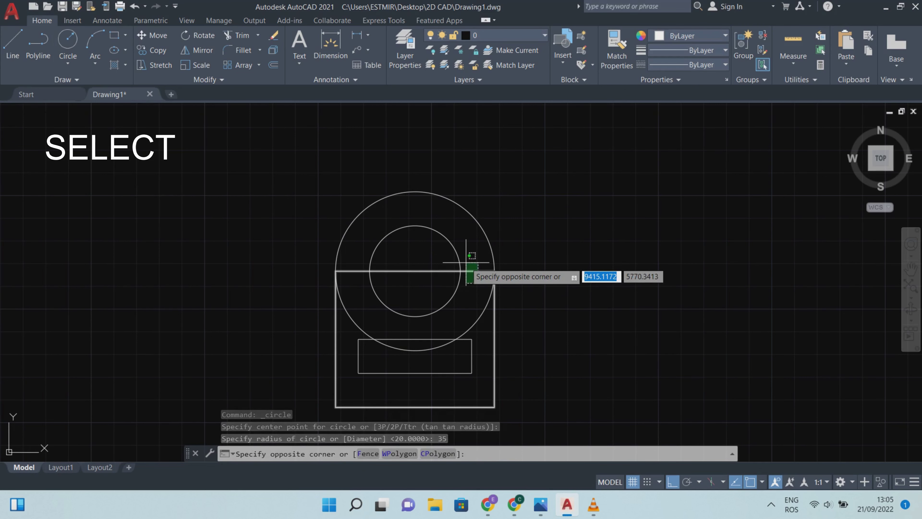
{"action": "left_click", "coordinate": [466, 256]}
{"action": "middle_click_drag", "start_coordinate": [537, 267], "coordinate": [540, 236]}
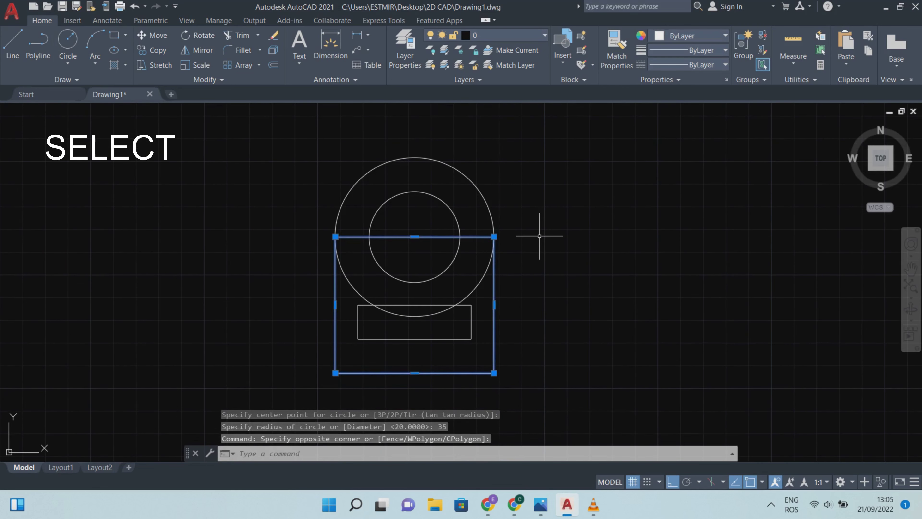
{"action": "type", "text": "TR"}
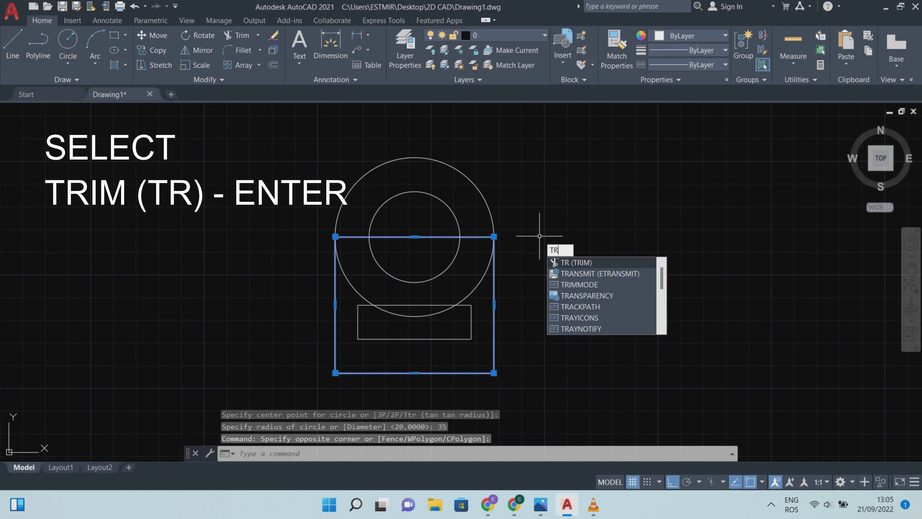
{"action": "key", "text": "Return"}
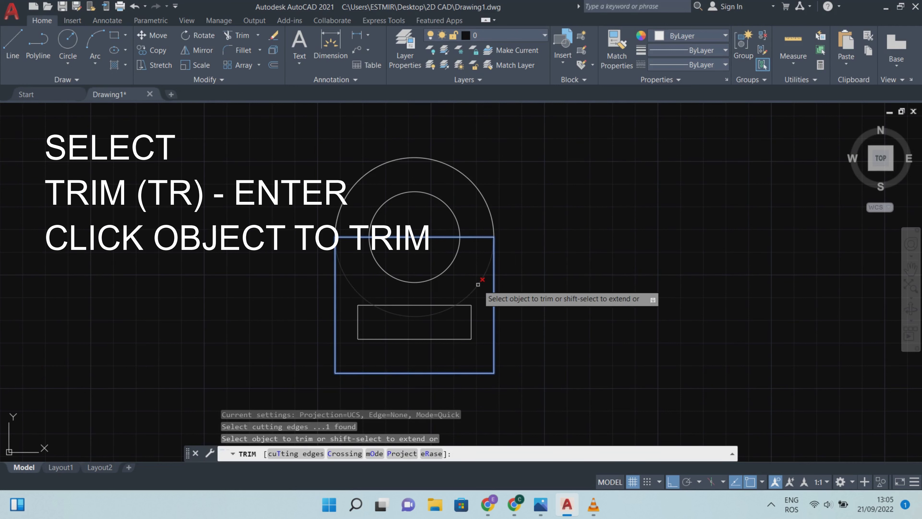
{"action": "left_click", "coordinate": [478, 284]}
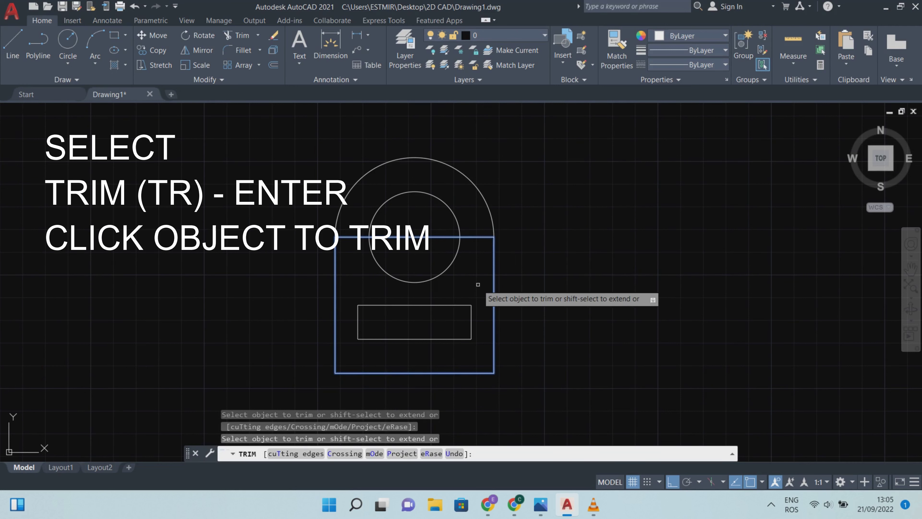
{"action": "key", "text": "Escape"}
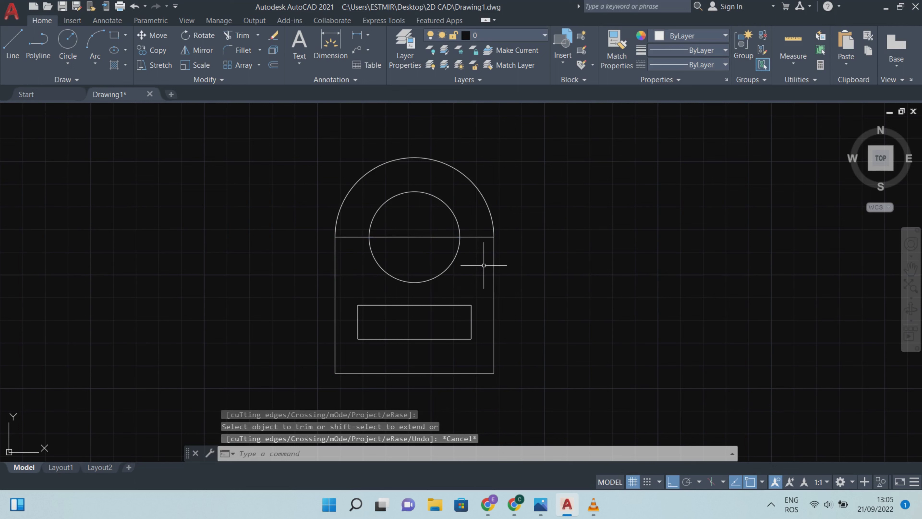
Trim the base's top edge away using the R35 arc as cutting edge.
{"action": "left_click", "coordinate": [510, 203]}
{"action": "type", "text": "TR"}
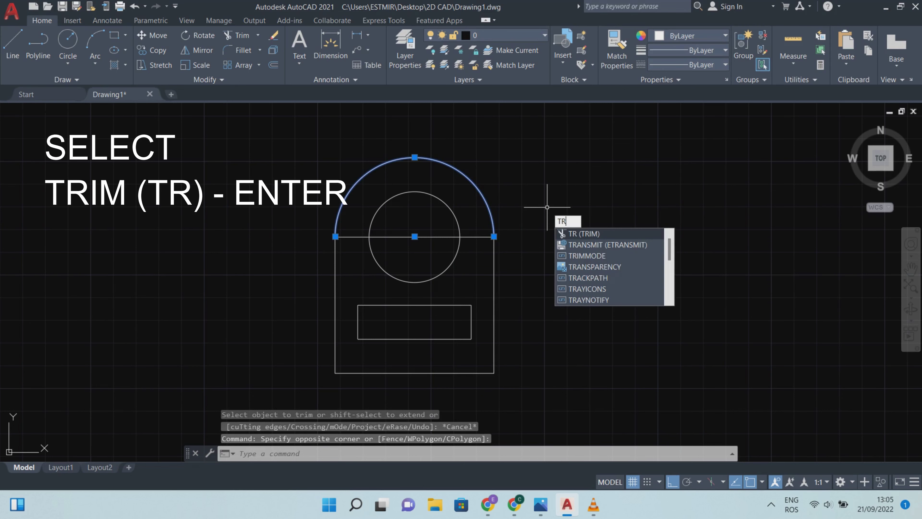
{"action": "key", "text": "Return"}
{"action": "left_click", "coordinate": [478, 227]}
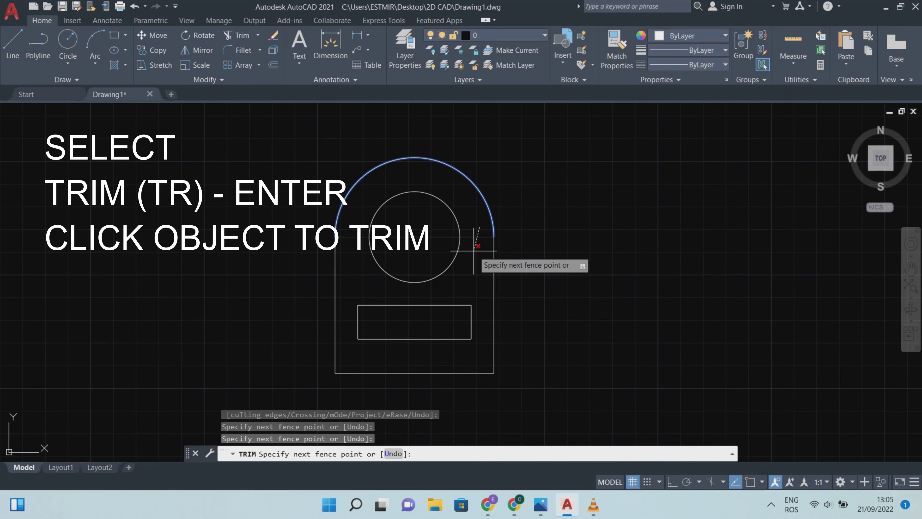
{"action": "key", "text": "Return"}
{"action": "key", "text": "Escape"}
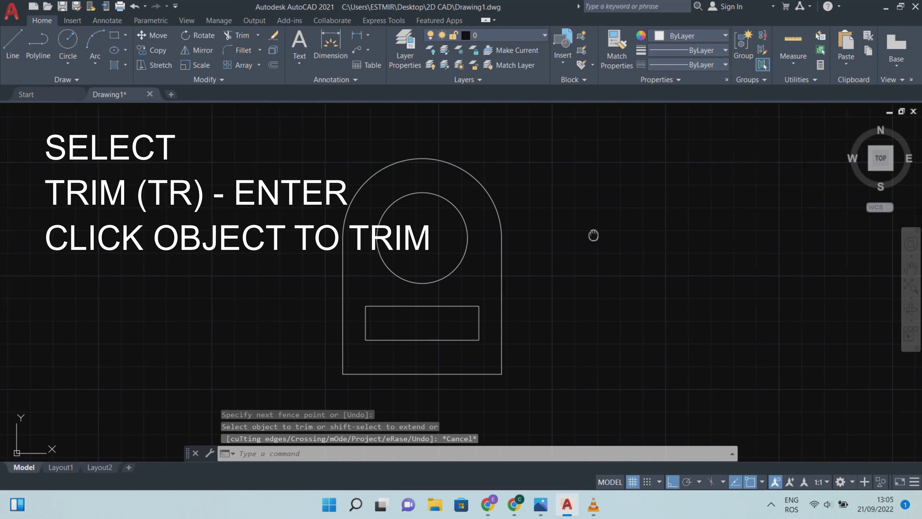
{"action": "middle_click_drag", "start_coordinate": [594, 233], "coordinate": [669, 227]}
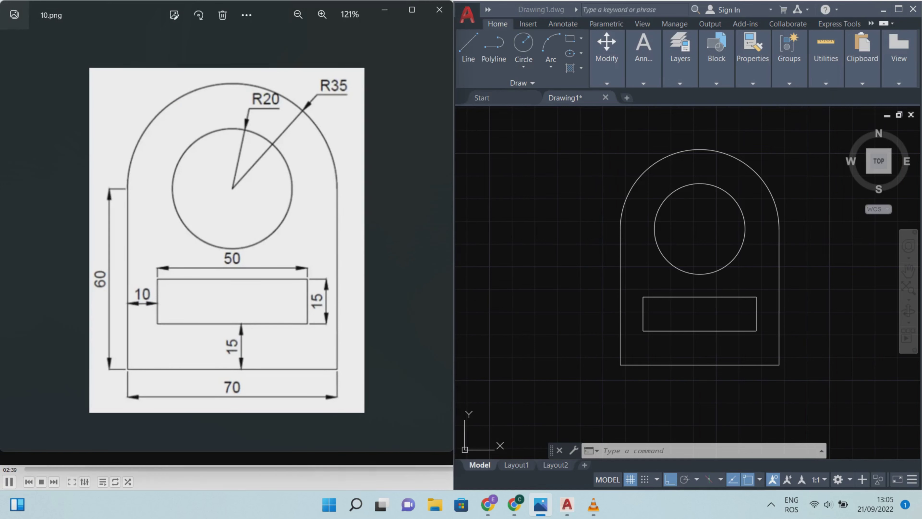
Pan the drawing beside the reference, then maximize AutoCAD over the image viewer.
{"action": "middle_click_drag", "start_coordinate": [691, 253], "coordinate": [648, 257]}
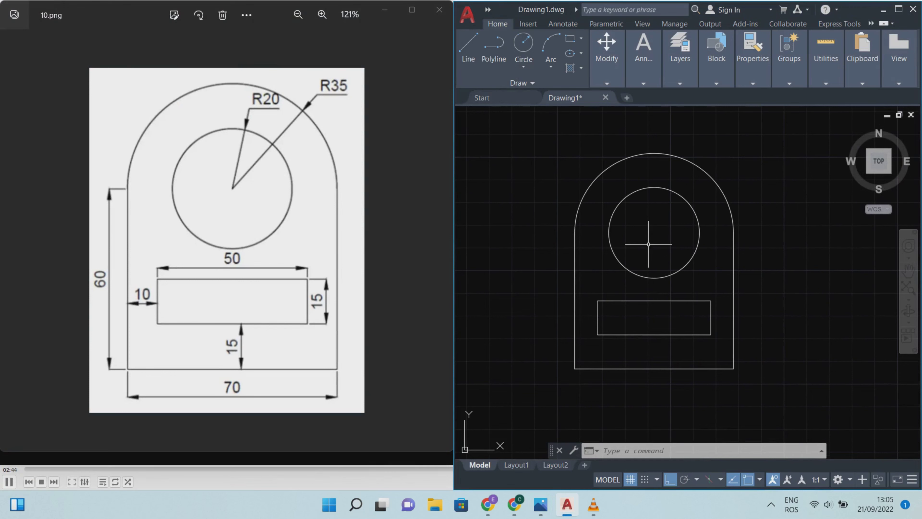
{"action": "key", "text": "super+Up"}
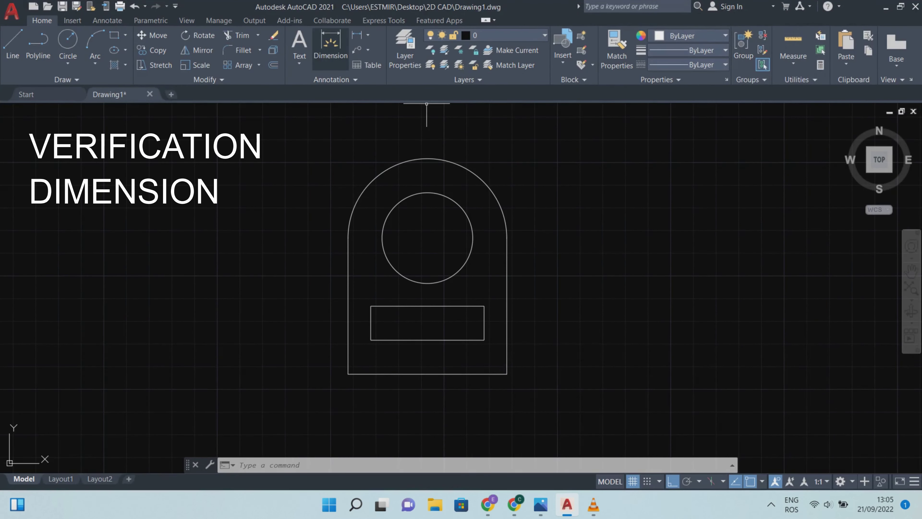
Add a 70 linear dimension below the base's bottom edge.
{"action": "key", "text": "Return"}
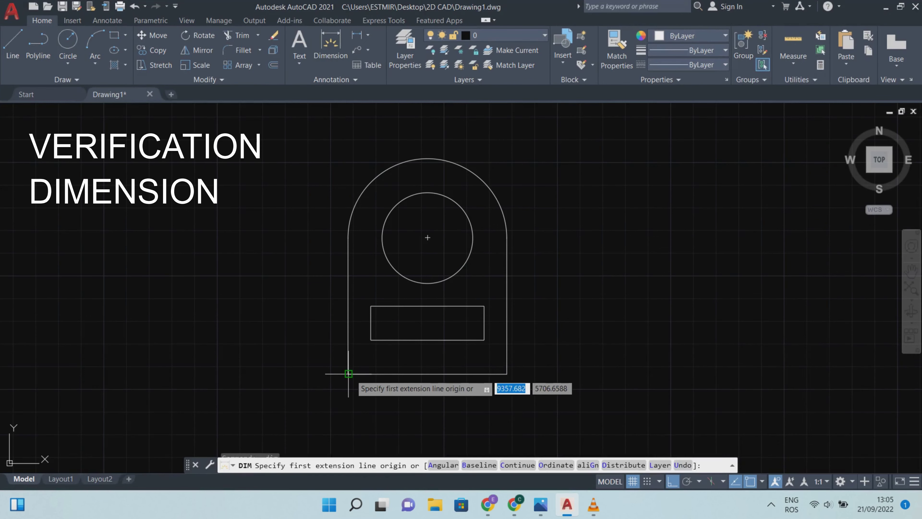
{"action": "left_click", "coordinate": [347, 373]}
{"action": "left_click", "coordinate": [507, 374]}
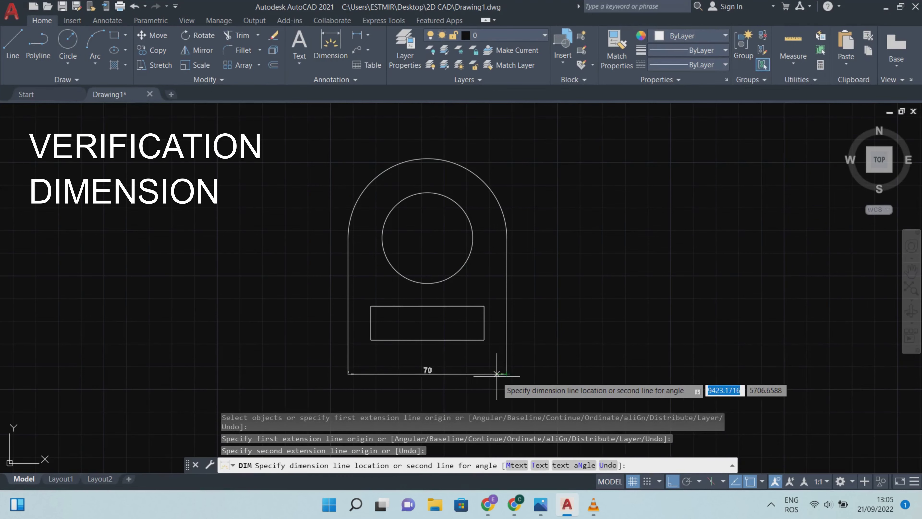
{"action": "scroll", "coordinate": [500, 370], "scroll_direction": "up", "scroll_amount": 4}
{"action": "middle_click_drag", "start_coordinate": [500, 370], "coordinate": [607, 288]}
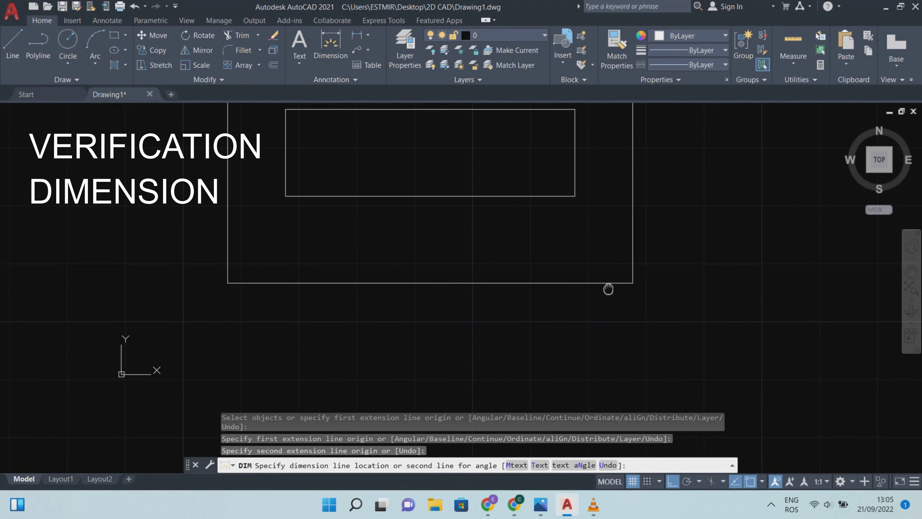
{"action": "left_click", "coordinate": [609, 350]}
{"action": "key", "text": "Escape"}
{"action": "key", "text": "Escape"}
{"action": "scroll", "coordinate": [592, 349], "scroll_direction": "down", "scroll_amount": 4}
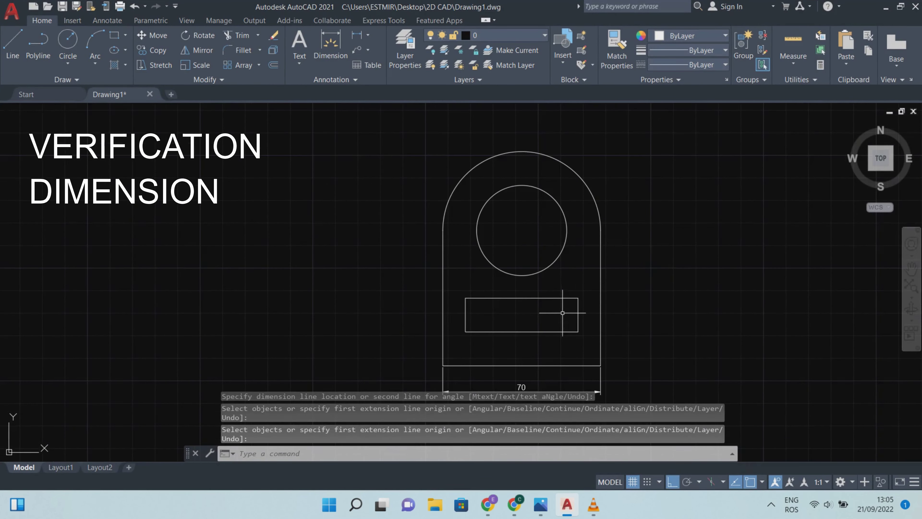
{"action": "middle_click_drag", "start_coordinate": [563, 312], "coordinate": [549, 271]}
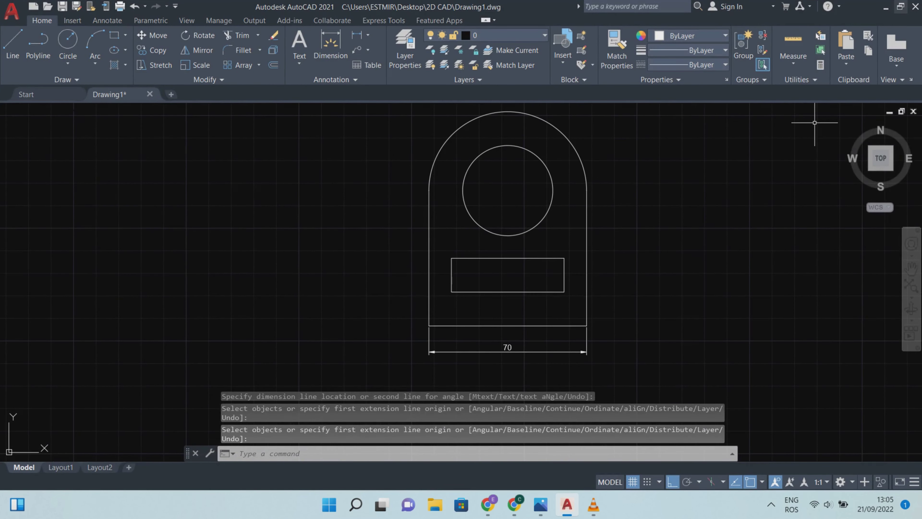
{"action": "scroll", "coordinate": [599, 258], "scroll_direction": "down", "scroll_amount": 4}
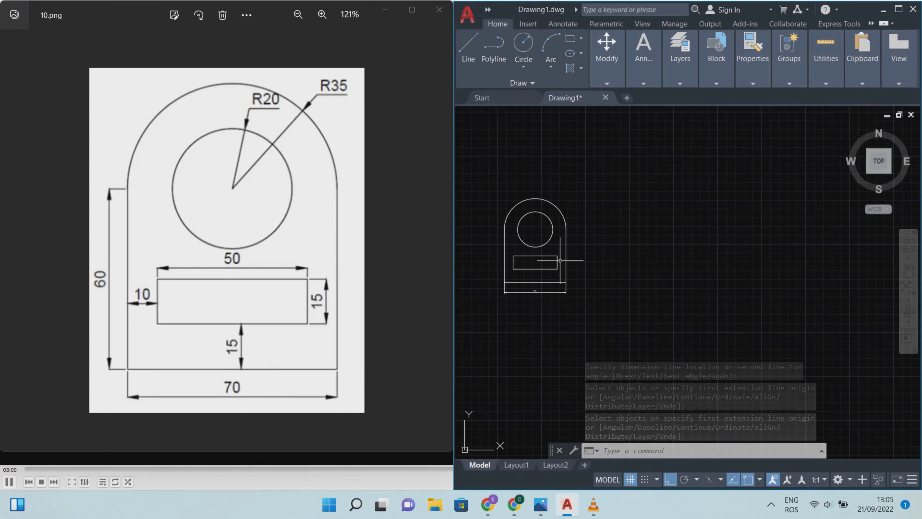
Add the 60 overall height dimension along the bracket's left side.
{"action": "scroll", "coordinate": [560, 260], "scroll_direction": "up", "scroll_amount": 6}
{"action": "middle_click_drag", "start_coordinate": [525, 264], "coordinate": [639, 324]}
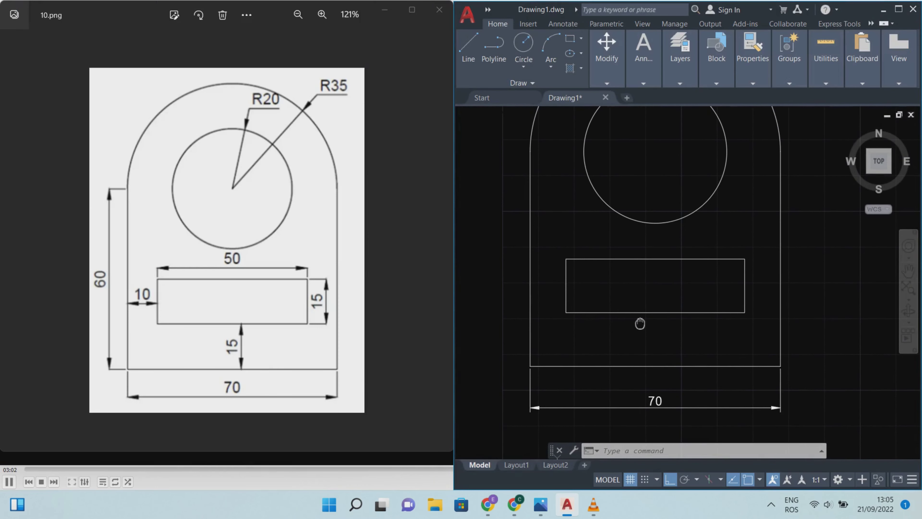
{"action": "scroll", "coordinate": [643, 321], "scroll_direction": "down", "scroll_amount": 2}
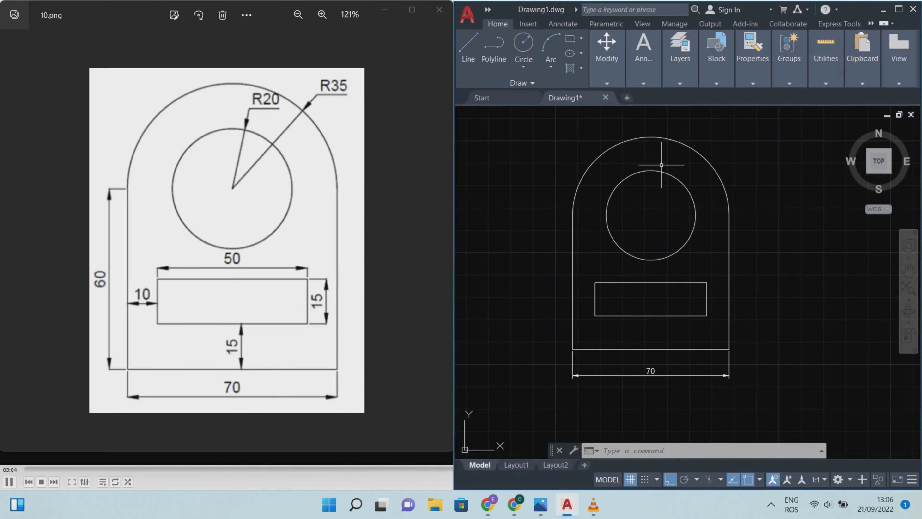
{"action": "left_click", "coordinate": [643, 51]}
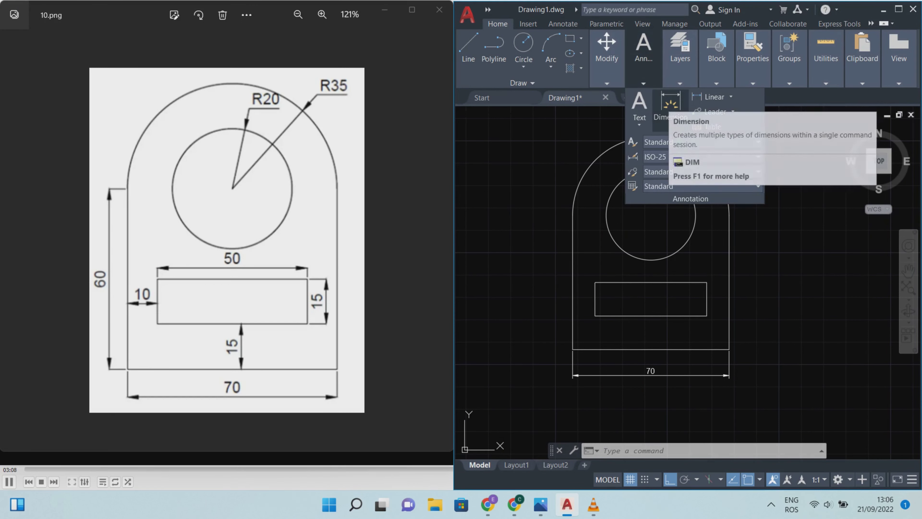
{"action": "left_click", "coordinate": [670, 105]}
{"action": "key", "text": "Return"}
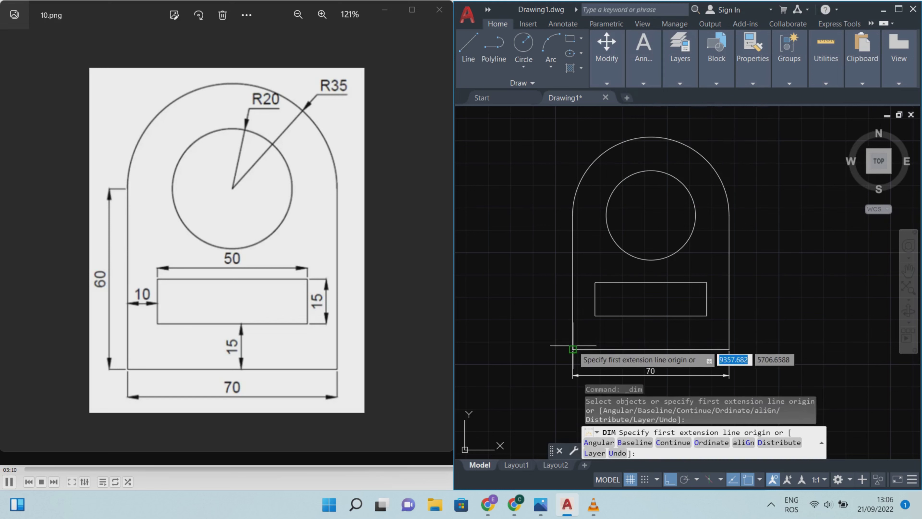
{"action": "left_click", "coordinate": [572, 349]}
{"action": "left_click", "coordinate": [572, 215]}
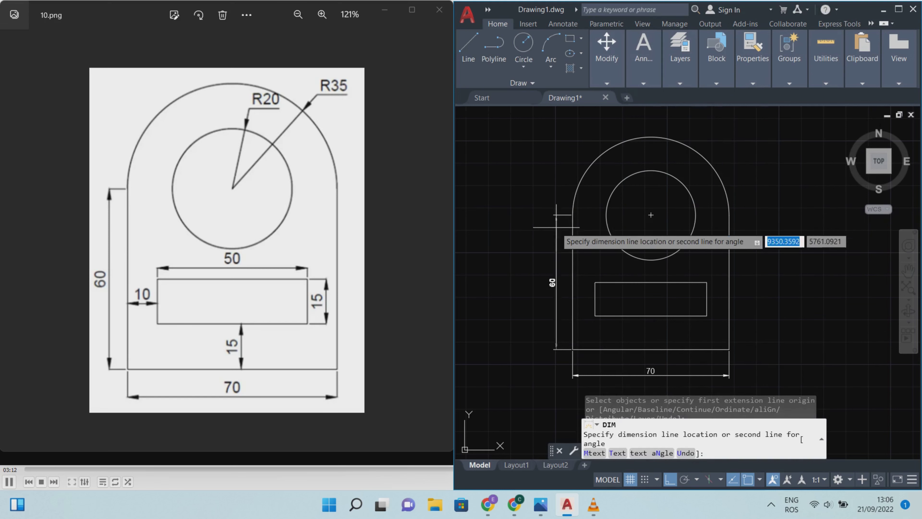
{"action": "scroll", "coordinate": [557, 256], "scroll_direction": "up", "scroll_amount": 2}
{"action": "left_click", "coordinate": [554, 260]}
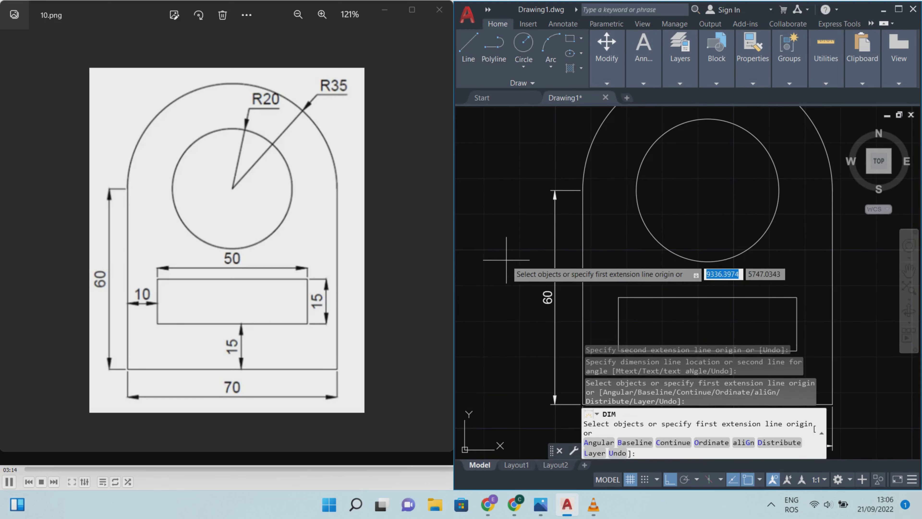
{"action": "scroll", "coordinate": [507, 260], "scroll_direction": "down", "scroll_amount": 2}
Dimension the slot's 50 width above it and 15 height on its right.
{"action": "key", "text": "Return"}
{"action": "left_click", "coordinate": [575, 283]}
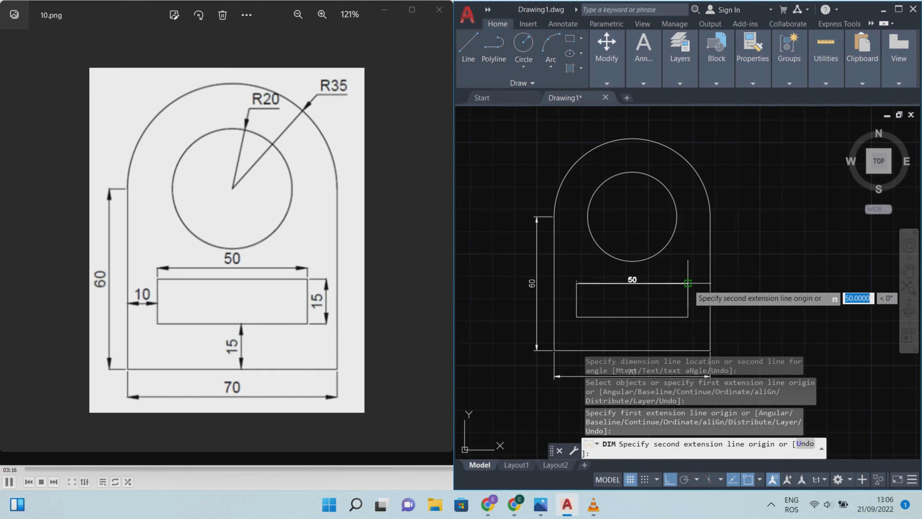
{"action": "left_click", "coordinate": [687, 283]}
{"action": "scroll", "coordinate": [686, 281], "scroll_direction": "up", "scroll_amount": 2}
{"action": "left_click", "coordinate": [683, 270]}
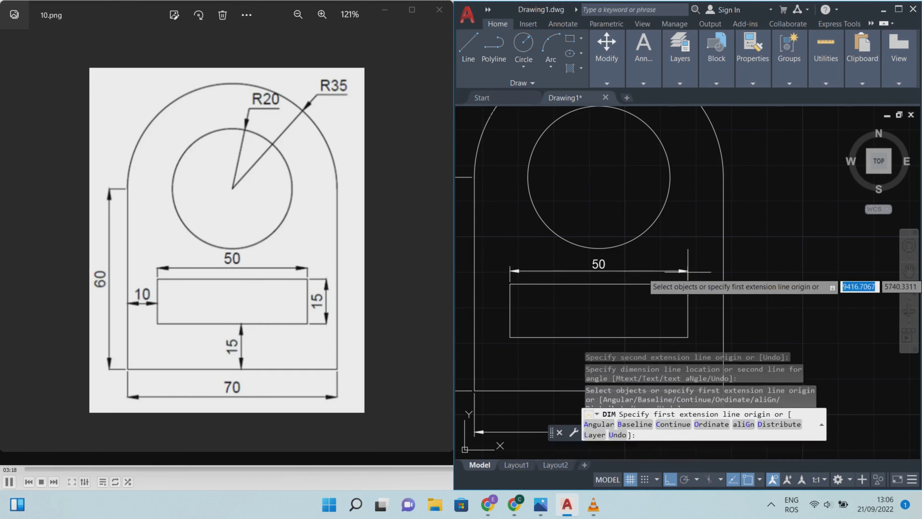
{"action": "key", "text": "Return"}
{"action": "left_click", "coordinate": [688, 284]}
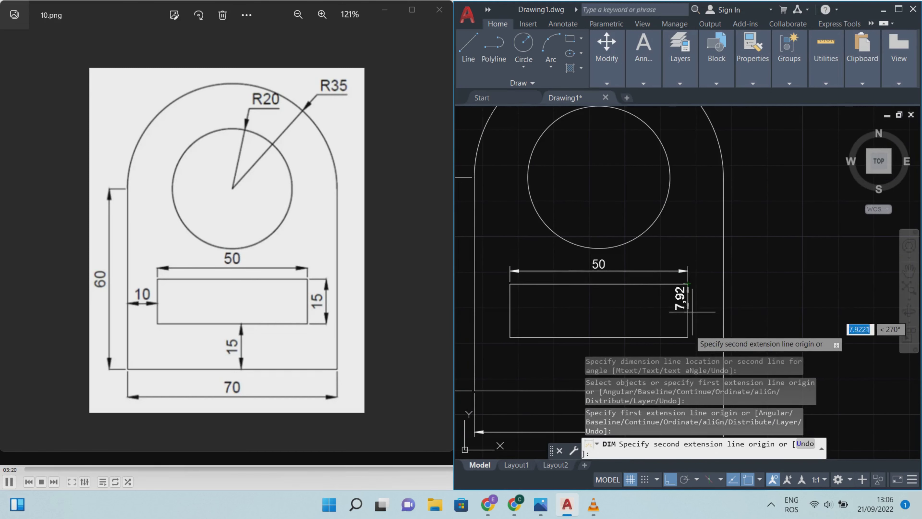
{"action": "left_click", "coordinate": [688, 337]}
{"action": "scroll", "coordinate": [687, 337], "scroll_direction": "up", "scroll_amount": 2}
{"action": "left_click", "coordinate": [712, 341]}
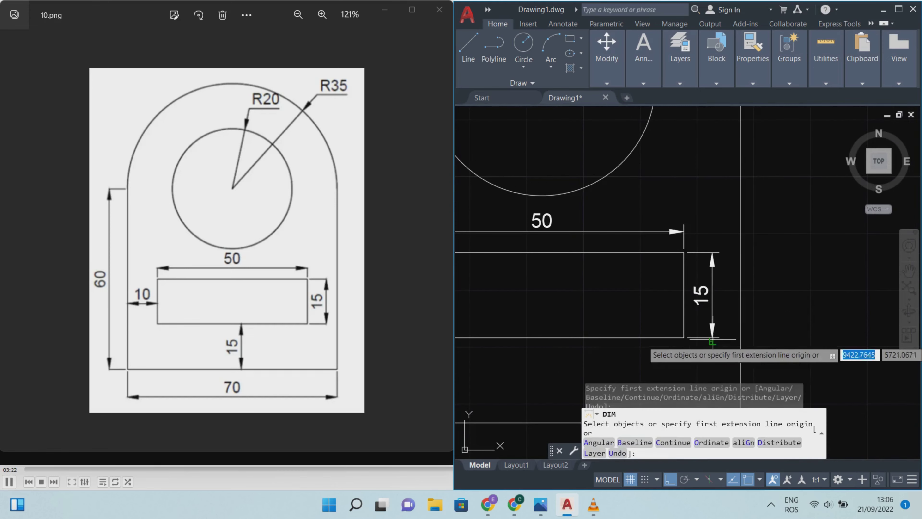
Add the 15 dimension between the slot's bottom edge and the base edge.
{"action": "mouse_move", "coordinate": [705, 289]}
{"action": "middle_mouse_down"}
{"action": "mouse_move", "coordinate": [722, 197]}
{"action": "mouse_move", "coordinate": [748, 153]}
{"action": "middle_mouse_up"}
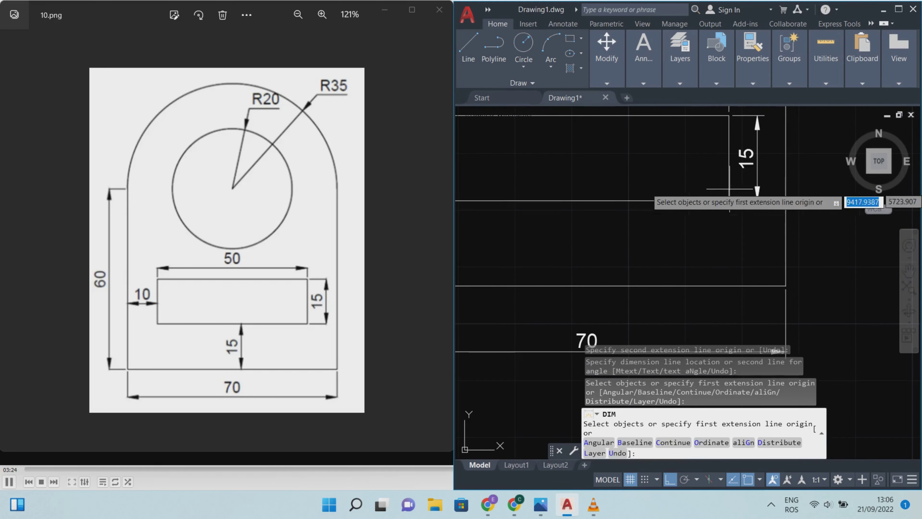
{"action": "key", "text": "Return"}
{"action": "left_click", "coordinate": [728, 200]}
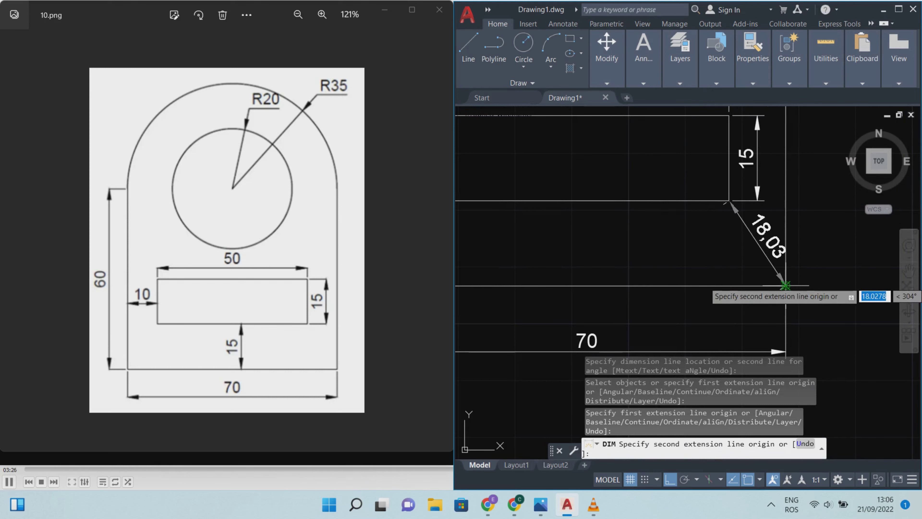
{"action": "left_click", "coordinate": [729, 285]}
{"action": "scroll", "coordinate": [680, 254], "scroll_direction": "down", "scroll_amount": 2}
{"action": "mouse_move", "coordinate": [680, 232]}
{"action": "middle_mouse_down"}
{"action": "mouse_move", "coordinate": [681, 280]}
{"action": "mouse_move", "coordinate": [613, 302]}
{"action": "middle_mouse_up"}
{"action": "left_click", "coordinate": [683, 276]}
{"action": "scroll", "coordinate": [683, 276], "scroll_direction": "down", "scroll_amount": 2}
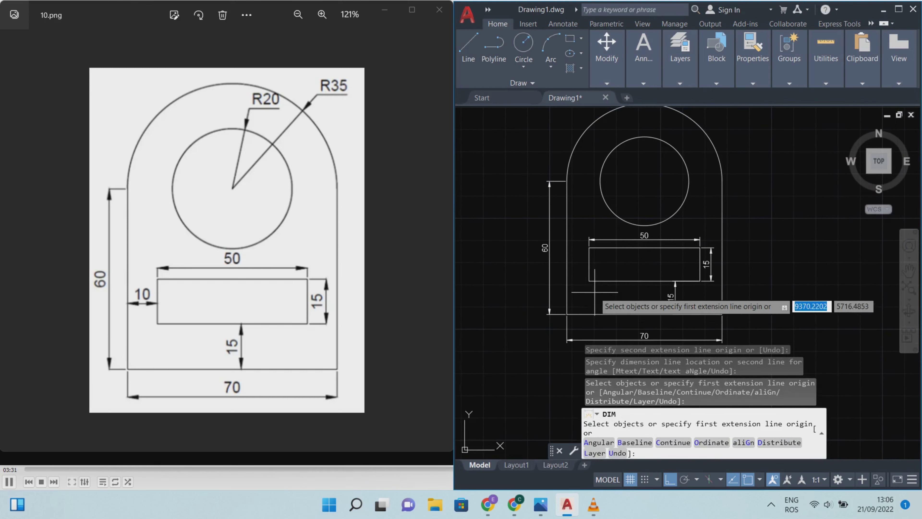
Dimension the slot's 10 offset from the bracket's left edge.
{"action": "scroll", "coordinate": [583, 271], "scroll_direction": "up", "scroll_amount": 2}
{"action": "left_click", "coordinate": [584, 275]}
{"action": "left_click", "coordinate": [549, 275]}
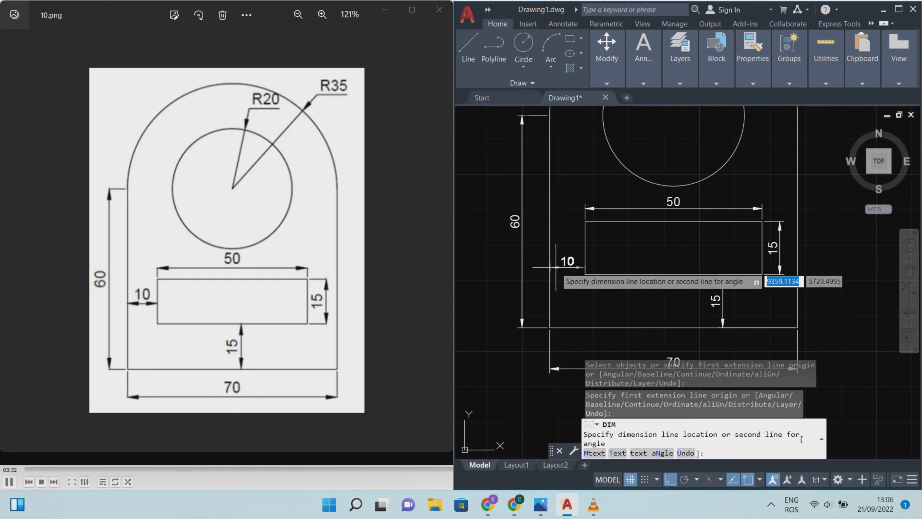
{"action": "left_click", "coordinate": [565, 253]}
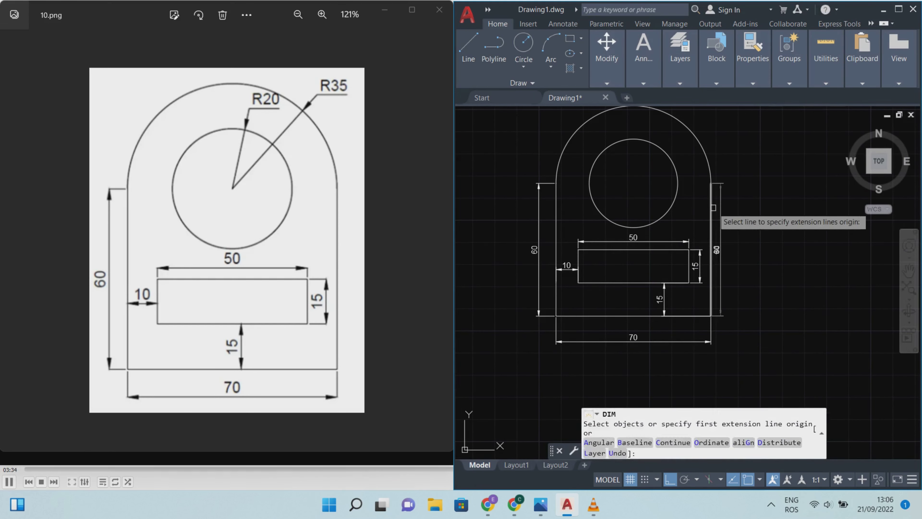
Add vertical 20 hole-radius and 35 arch-radius dimensions from the circles' centre.
{"action": "middle_click_drag", "start_coordinate": [687, 192], "coordinate": [685, 233]}
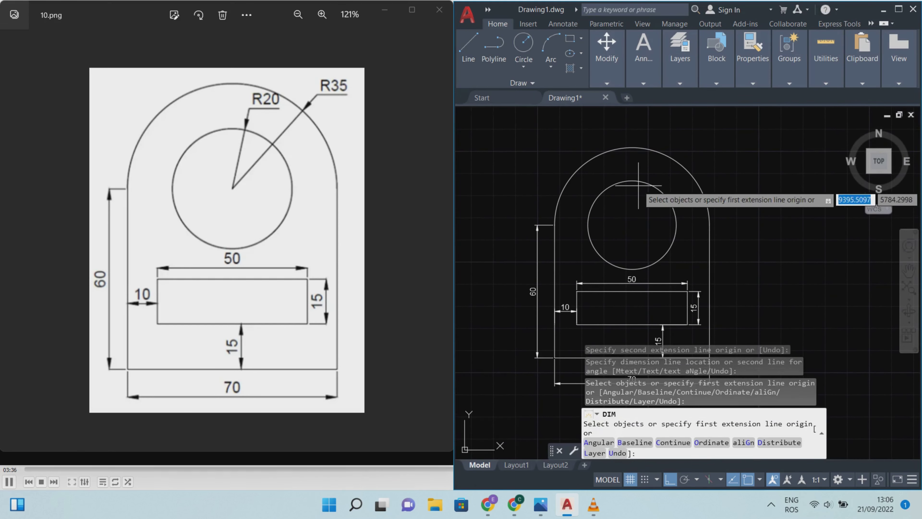
{"action": "left_click", "coordinate": [632, 181]}
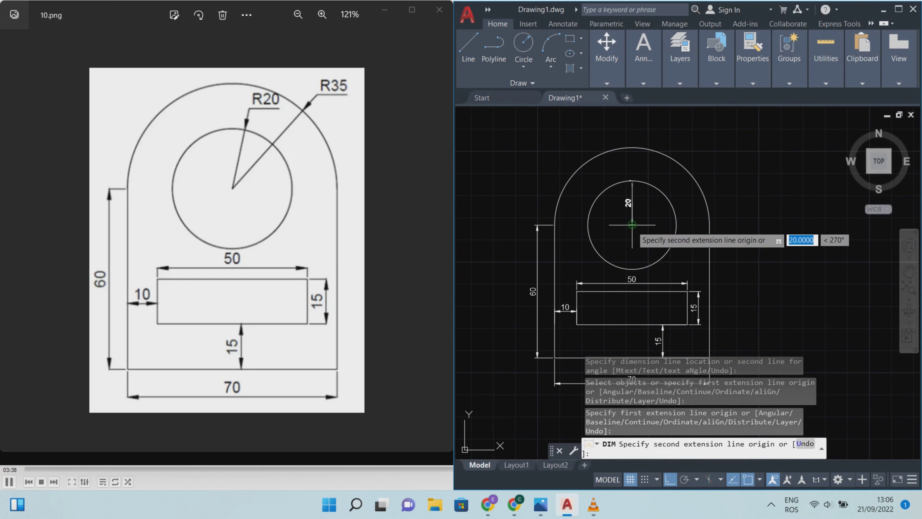
{"action": "left_click", "coordinate": [631, 224]}
{"action": "scroll", "coordinate": [622, 213], "scroll_direction": "up", "scroll_amount": 2}
{"action": "left_click", "coordinate": [620, 229]}
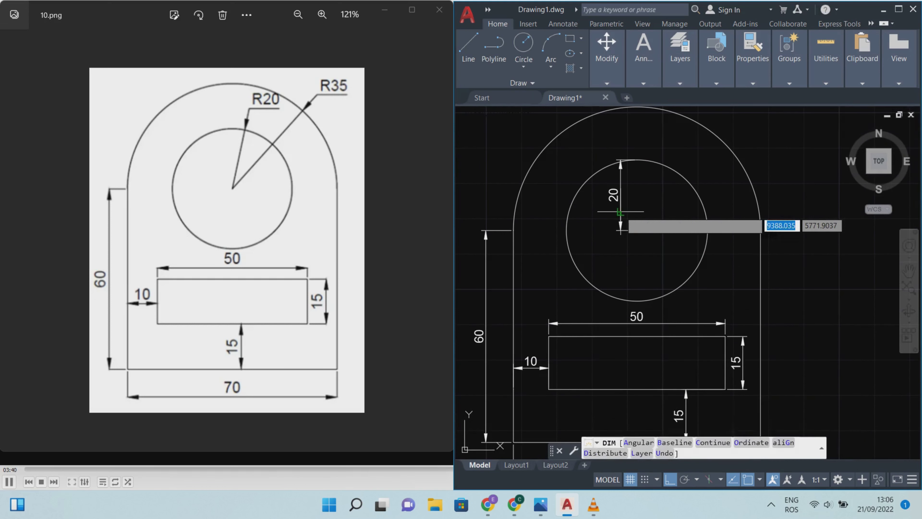
{"action": "left_click", "coordinate": [636, 229]}
{"action": "scroll", "coordinate": [636, 229], "scroll_direction": "down", "scroll_amount": 2}
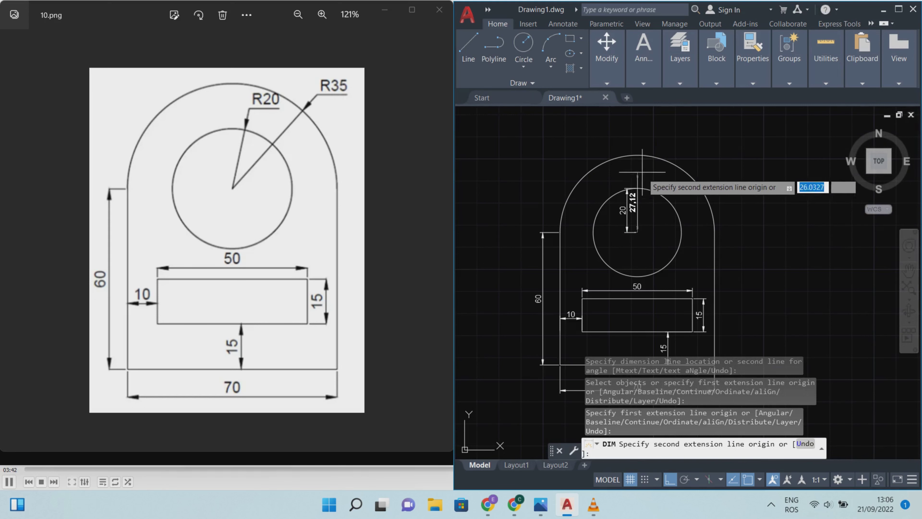
{"action": "left_click", "coordinate": [637, 156]}
{"action": "left_click", "coordinate": [656, 180]}
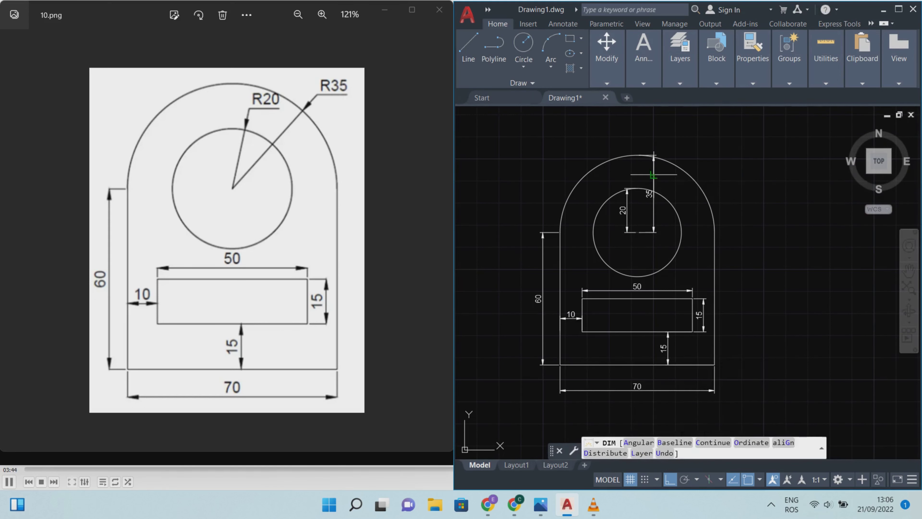
{"action": "scroll", "coordinate": [657, 189], "scroll_direction": "up", "scroll_amount": 3}
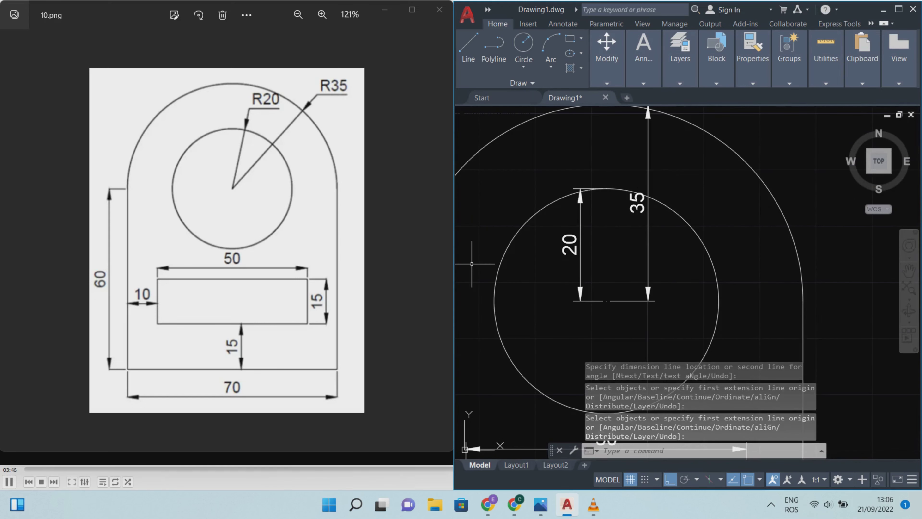
{"action": "scroll", "coordinate": [631, 239], "scroll_direction": "down", "scroll_amount": 3}
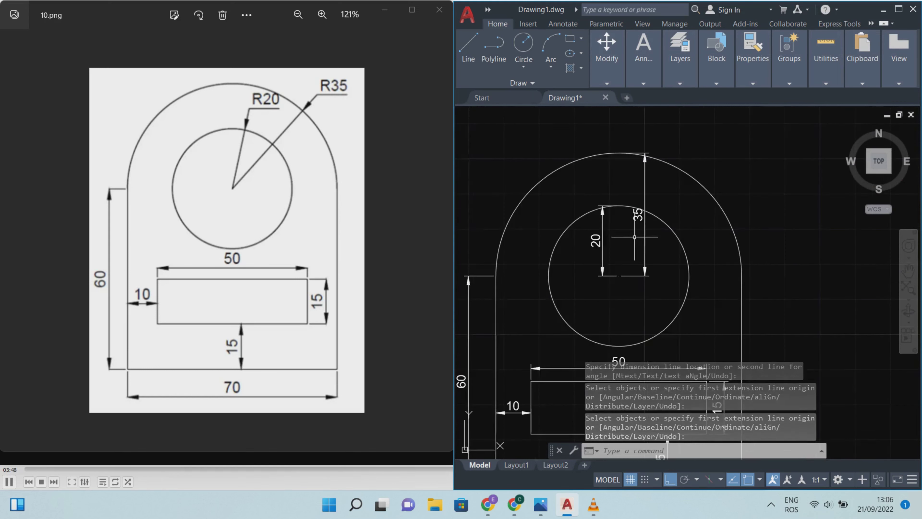
{"action": "scroll", "coordinate": [633, 243], "scroll_direction": "down", "scroll_amount": 3}
{"action": "middle_click_drag", "start_coordinate": [632, 244], "coordinate": [623, 219]}
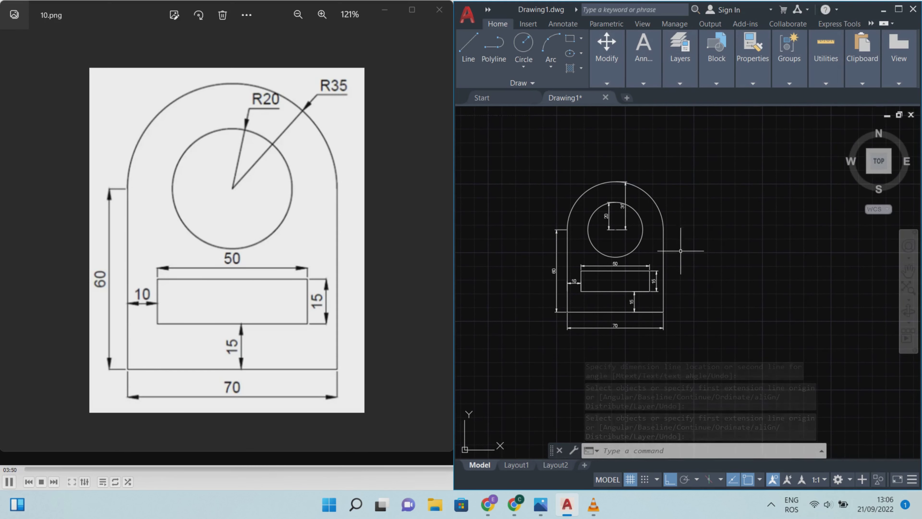
{"action": "middle_click_drag", "start_coordinate": [689, 255], "coordinate": [687, 275]}
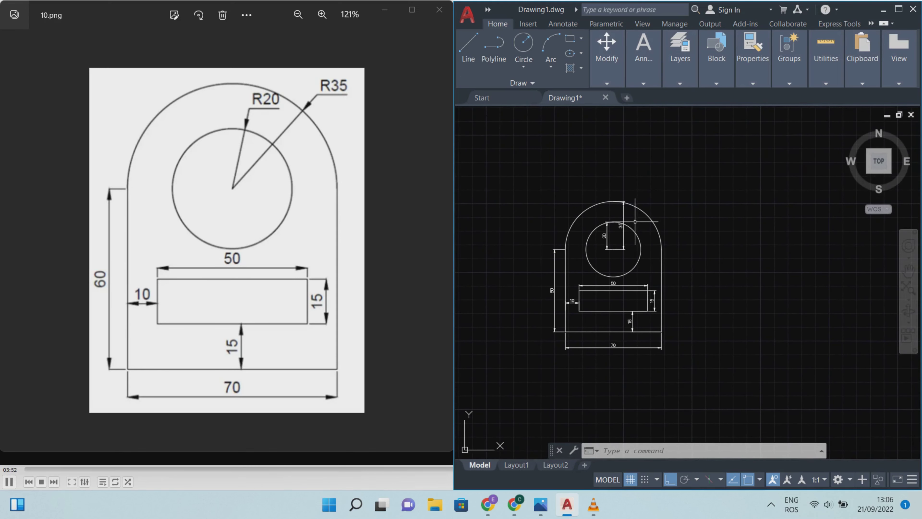
{"action": "scroll", "coordinate": [634, 221], "scroll_direction": "up", "scroll_amount": 2}
{"action": "scroll", "coordinate": [632, 222], "scroll_direction": "down", "scroll_amount": 2}
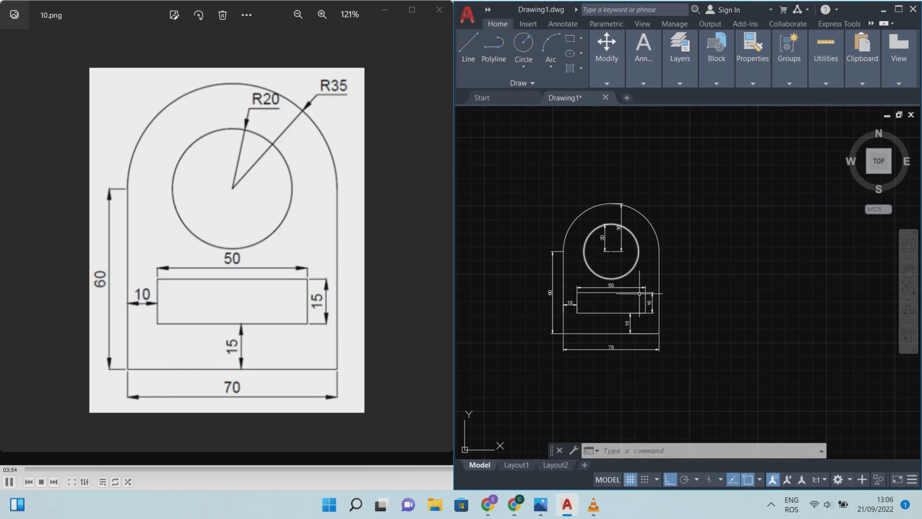
{"action": "scroll", "coordinate": [606, 291], "scroll_direction": "up", "scroll_amount": 2}
{"action": "middle_click_drag", "start_coordinate": [700, 290], "coordinate": [726, 290]}
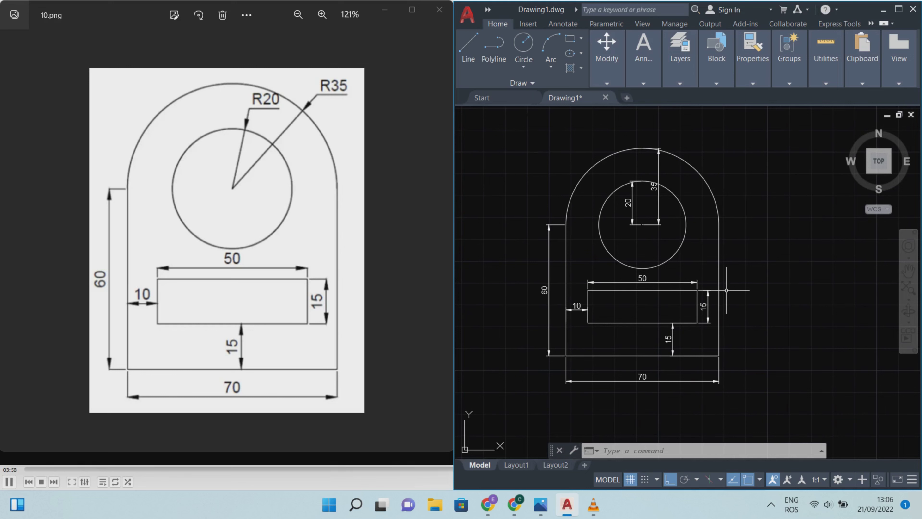
{"action": "middle_click_drag", "start_coordinate": [760, 287], "coordinate": [762, 288]}
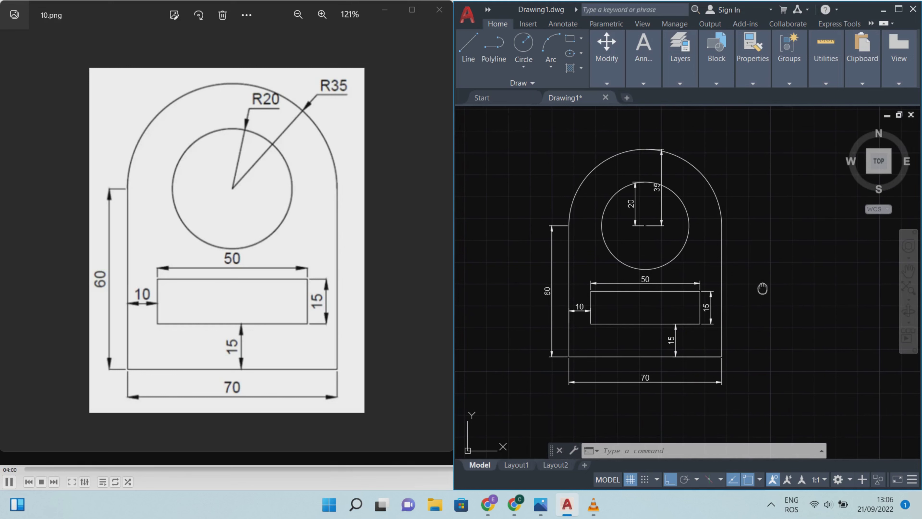